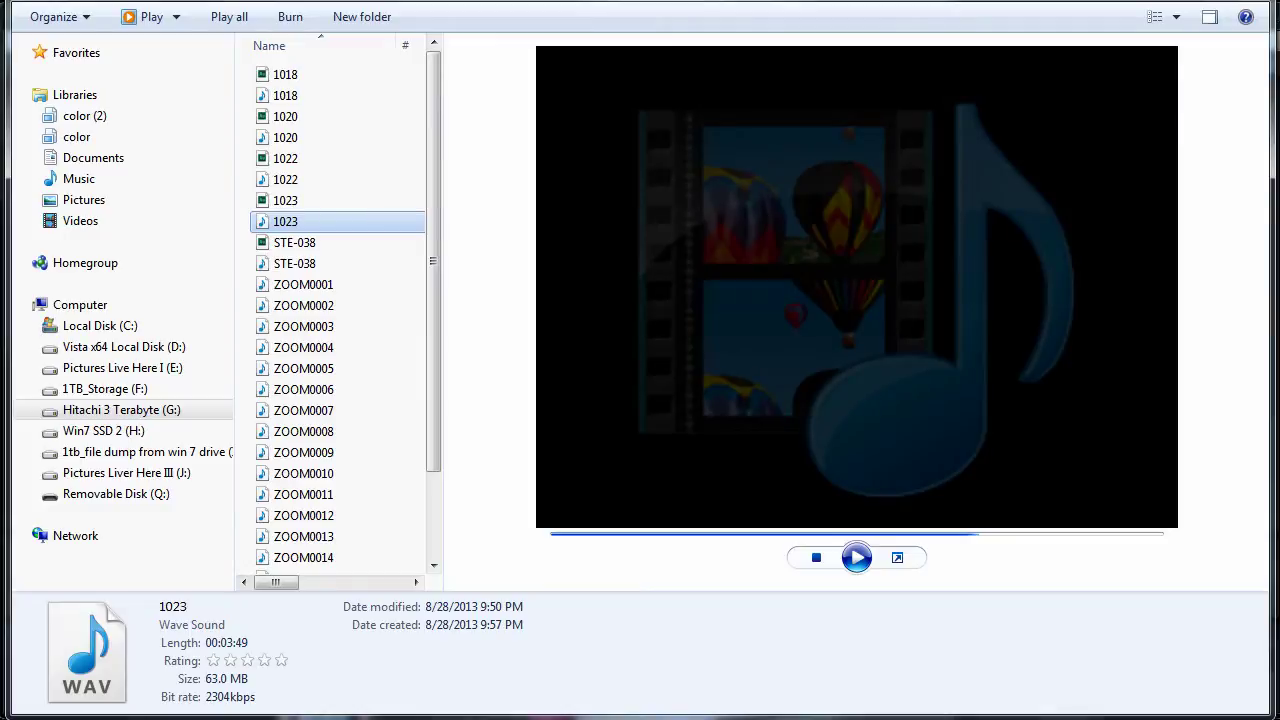
# Preview the 1023 WAV recording in Explorer, then open it with Adobe Audition CS6.
pyautogui.click(857, 560)
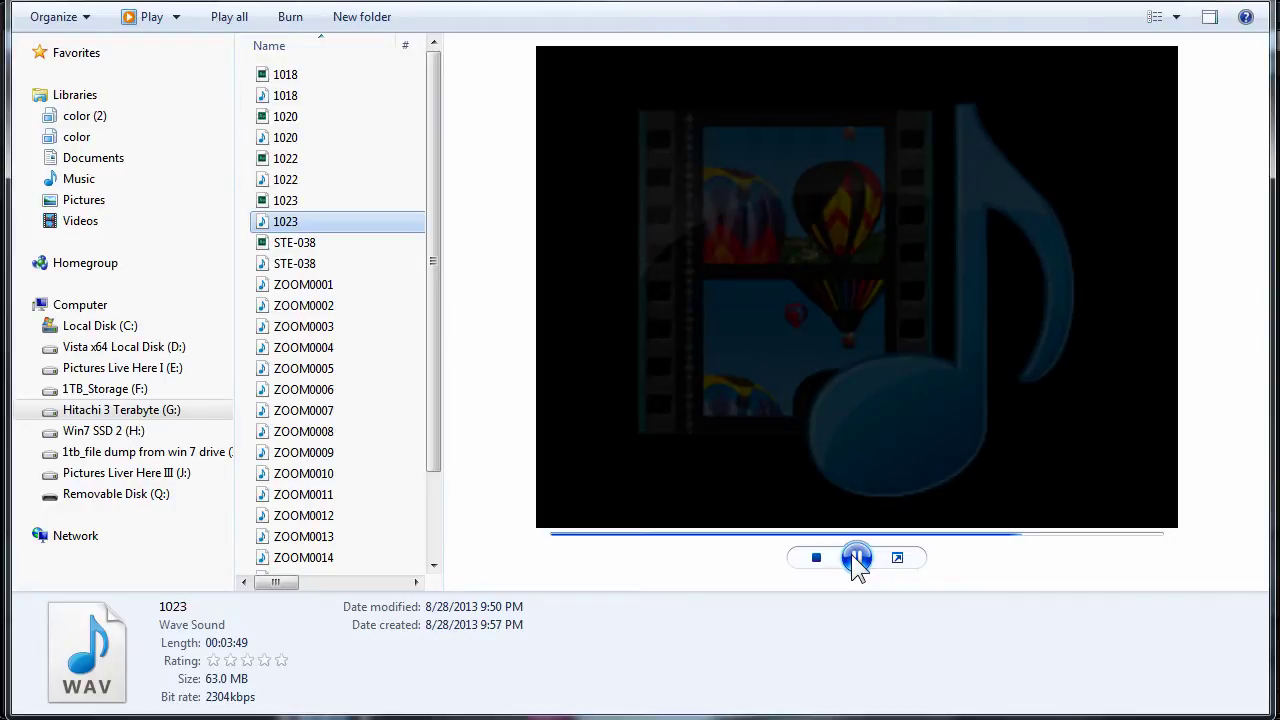
pyautogui.rightClick(280, 222)
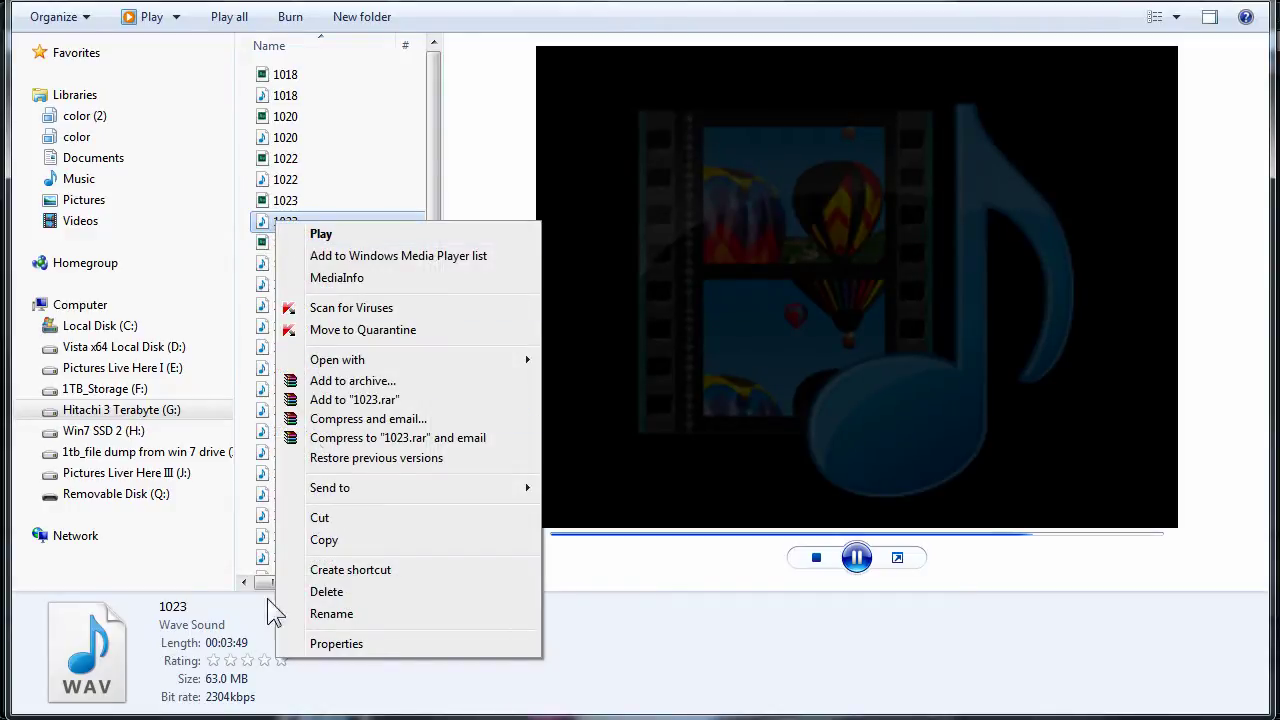
pyautogui.moveTo(486, 360)
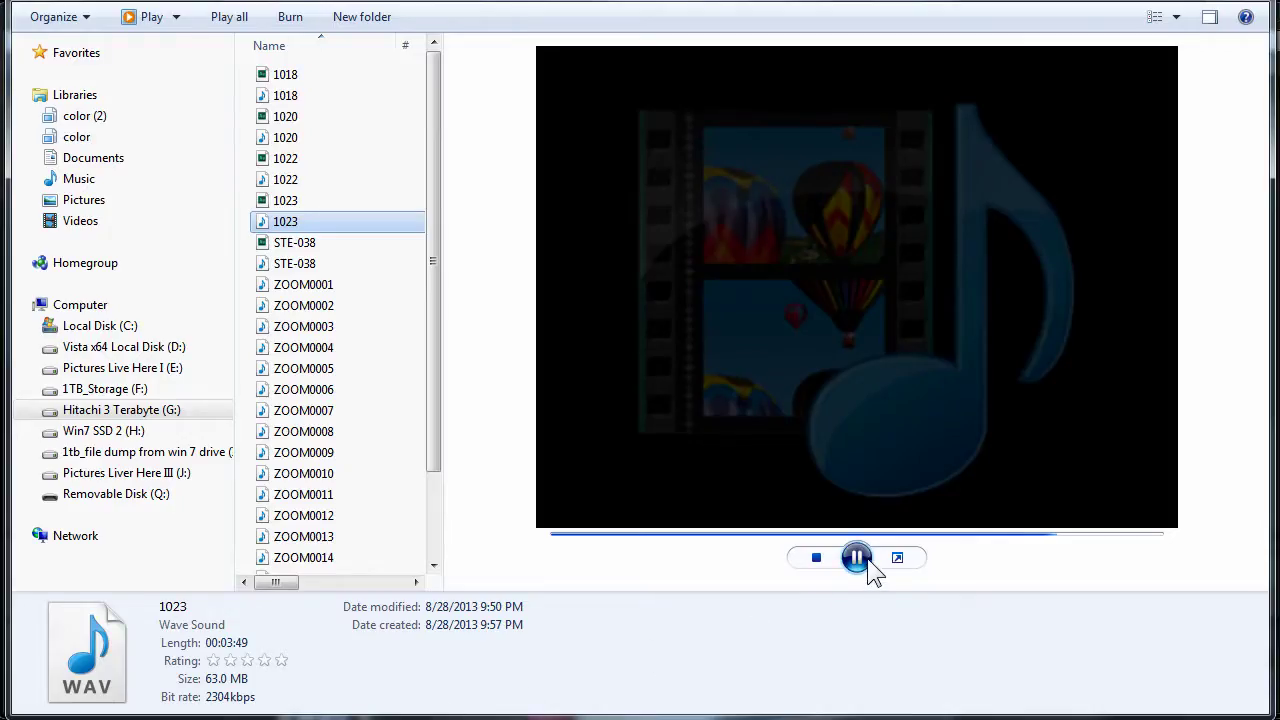
pyautogui.click(856, 557)
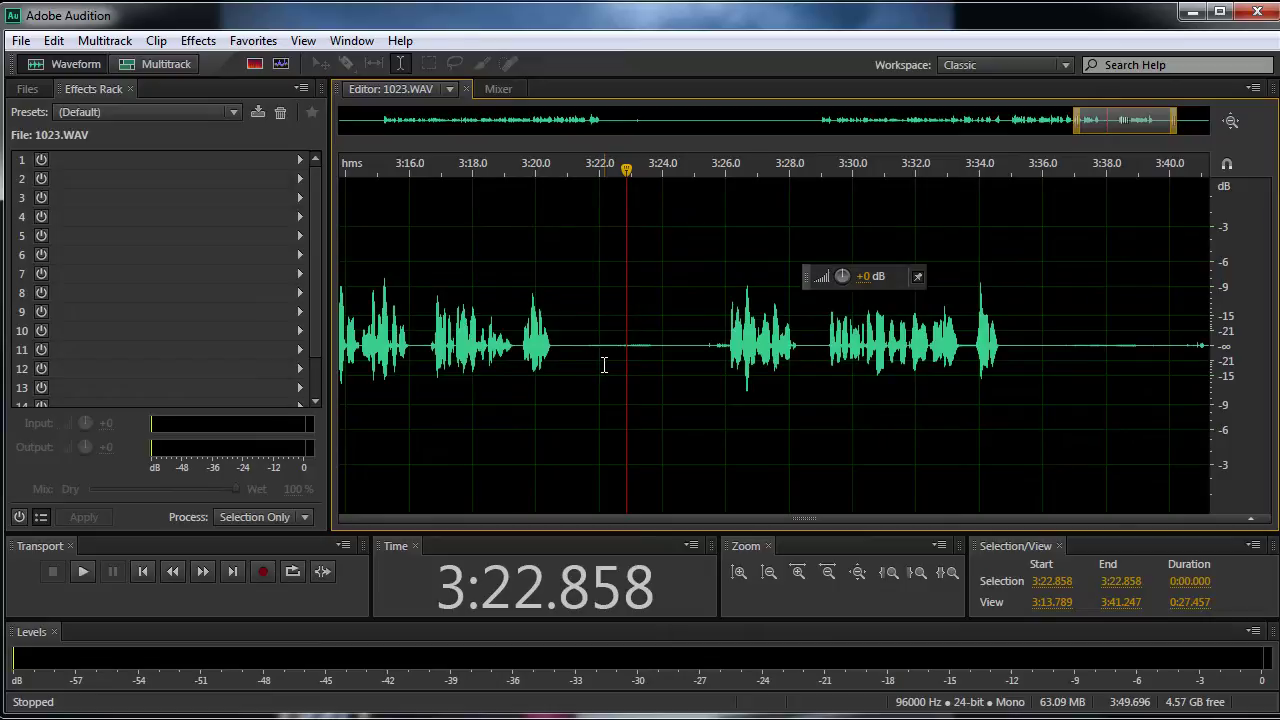
pyautogui.press('space')
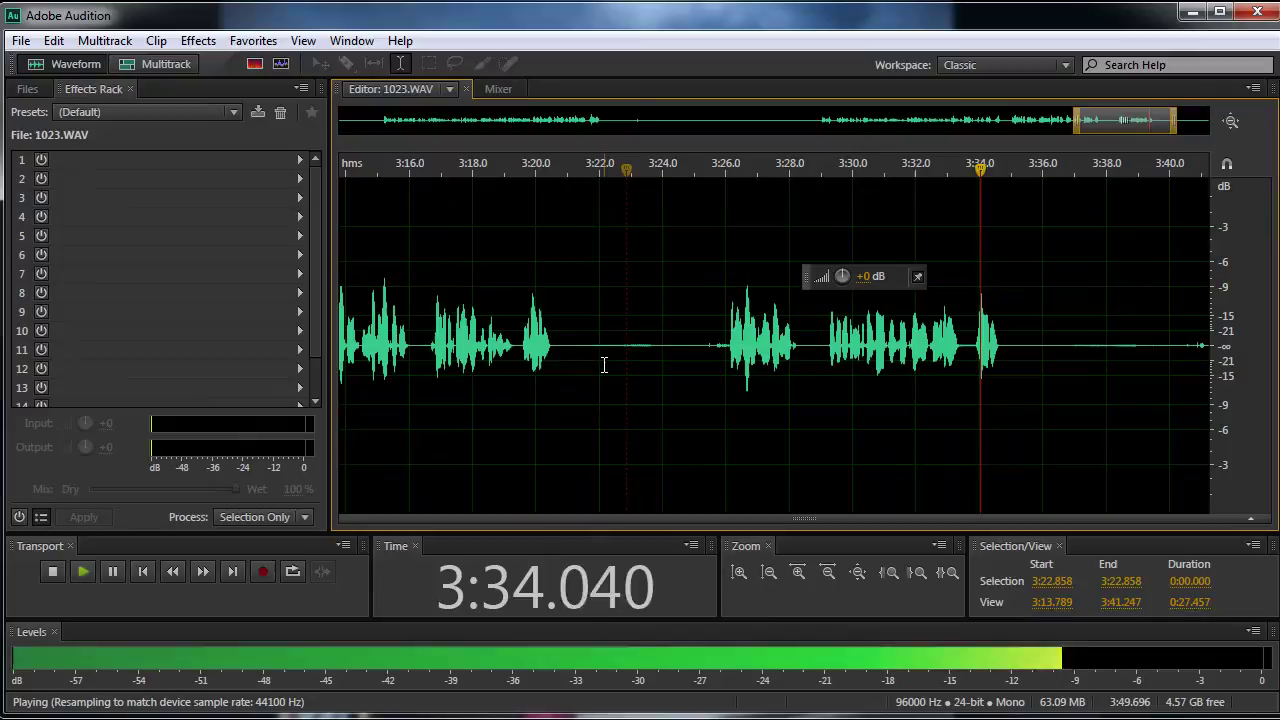
pyautogui.press('space')
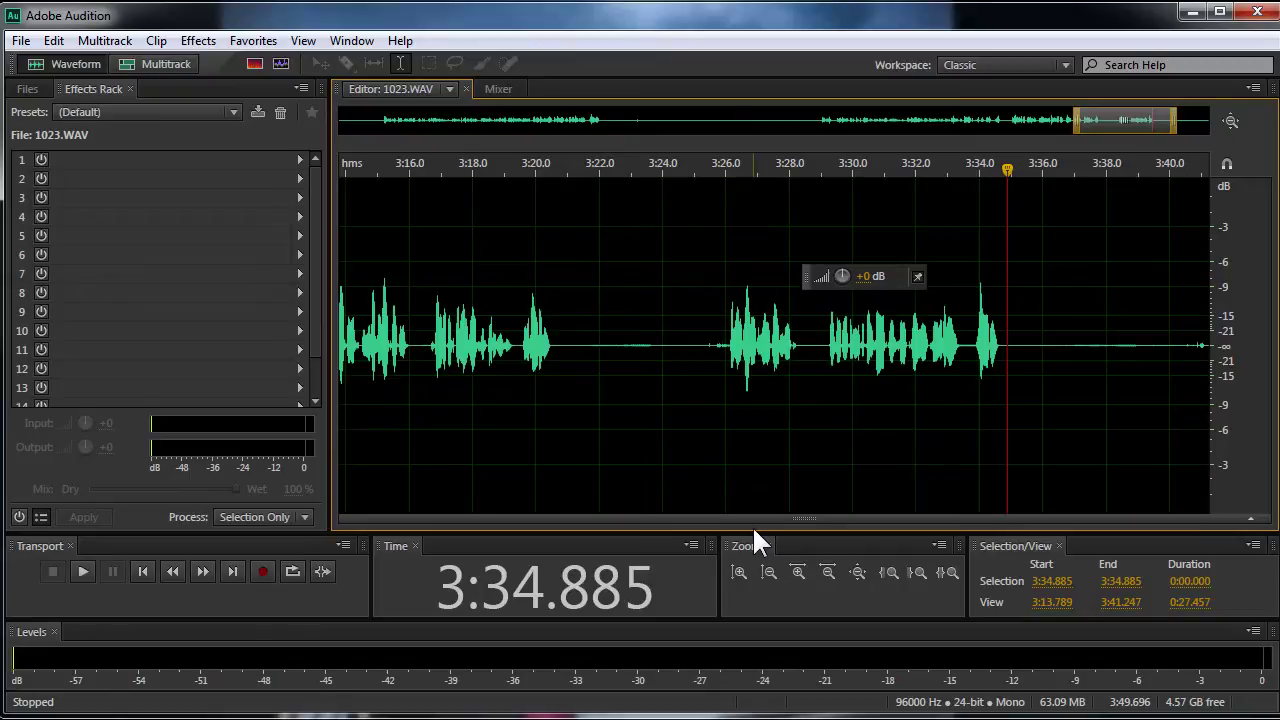
pyautogui.click(704, 348)
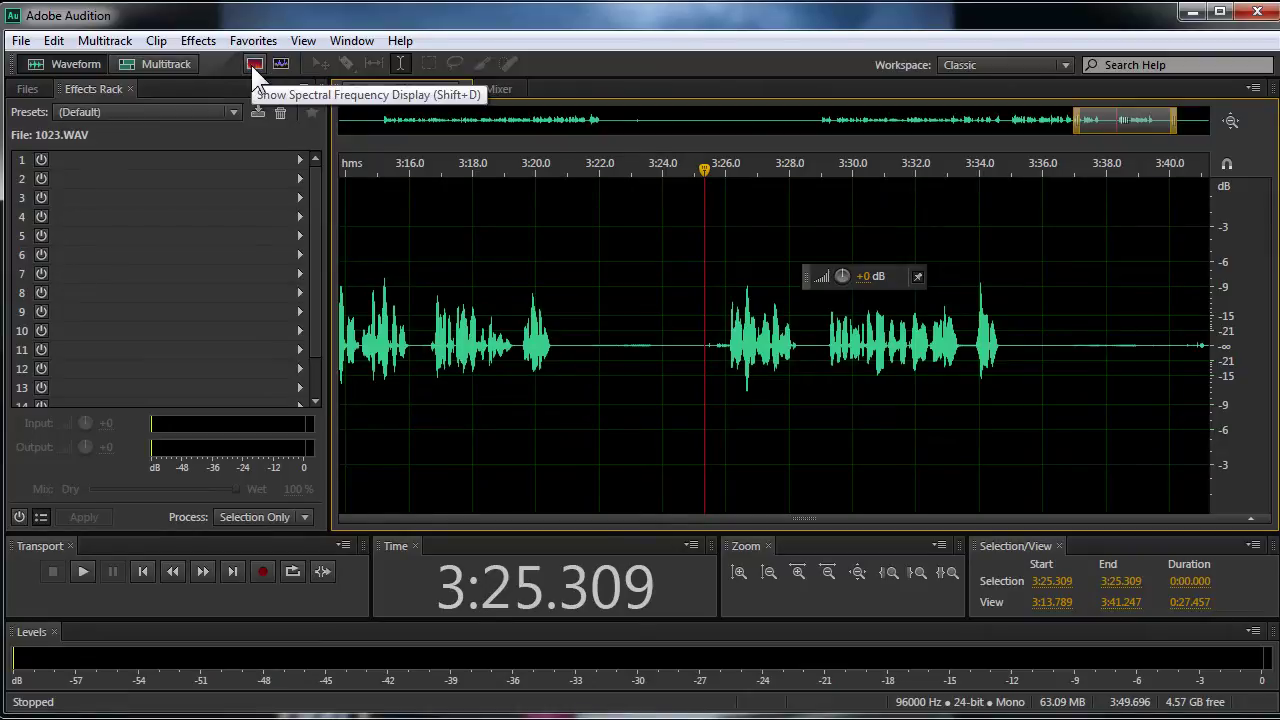
# Show the spectral frequency display and play the ringtone gap from 3:21.016.
pyautogui.click(1250, 518)
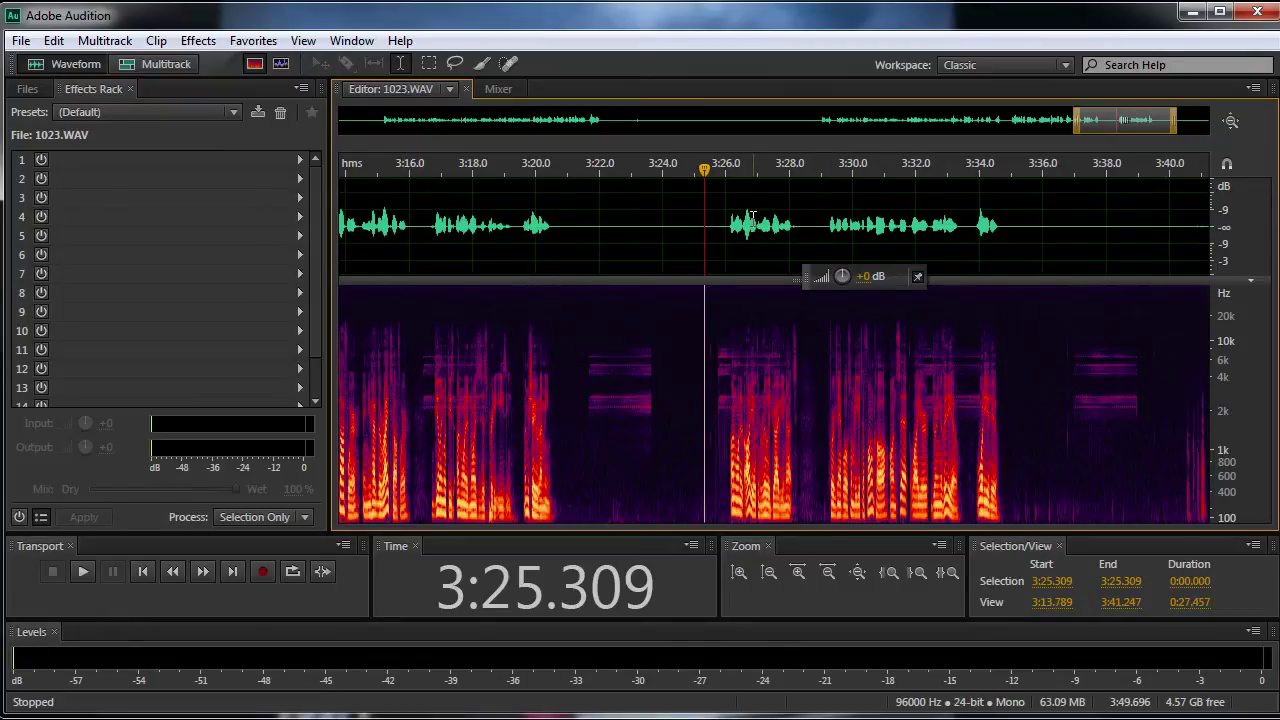
pyautogui.click(586, 320)
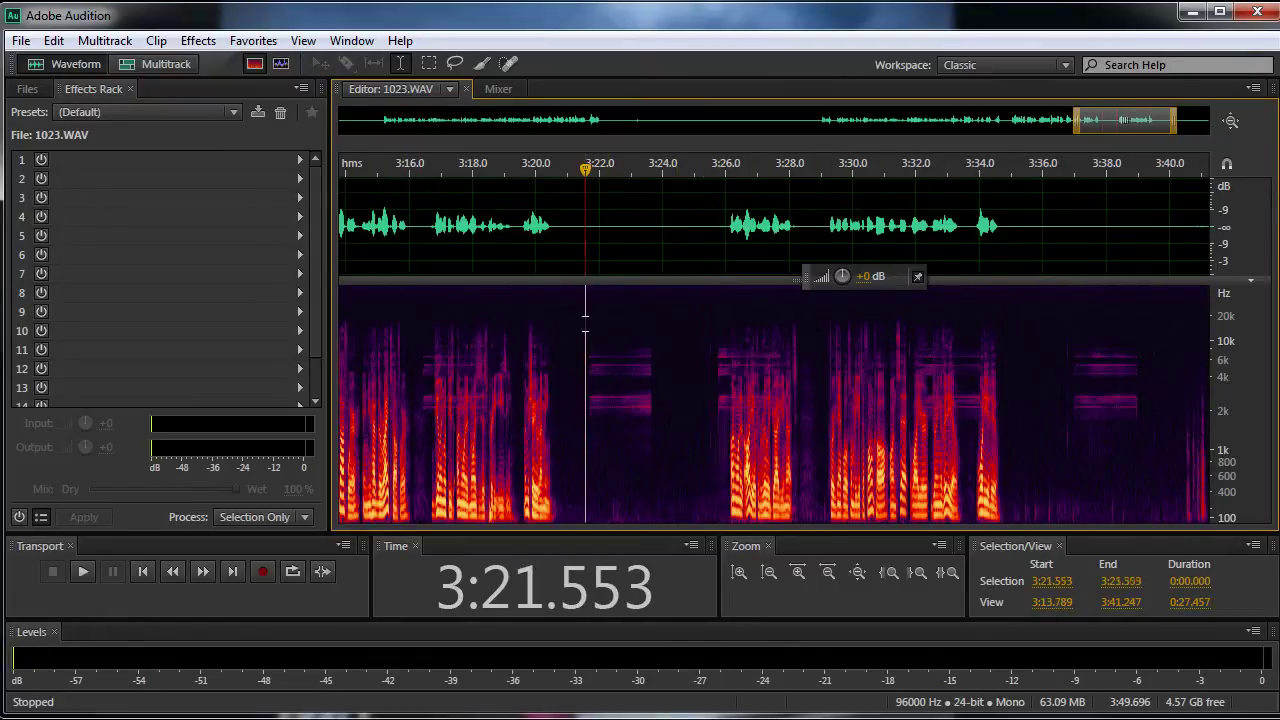
pyautogui.click(568, 300)
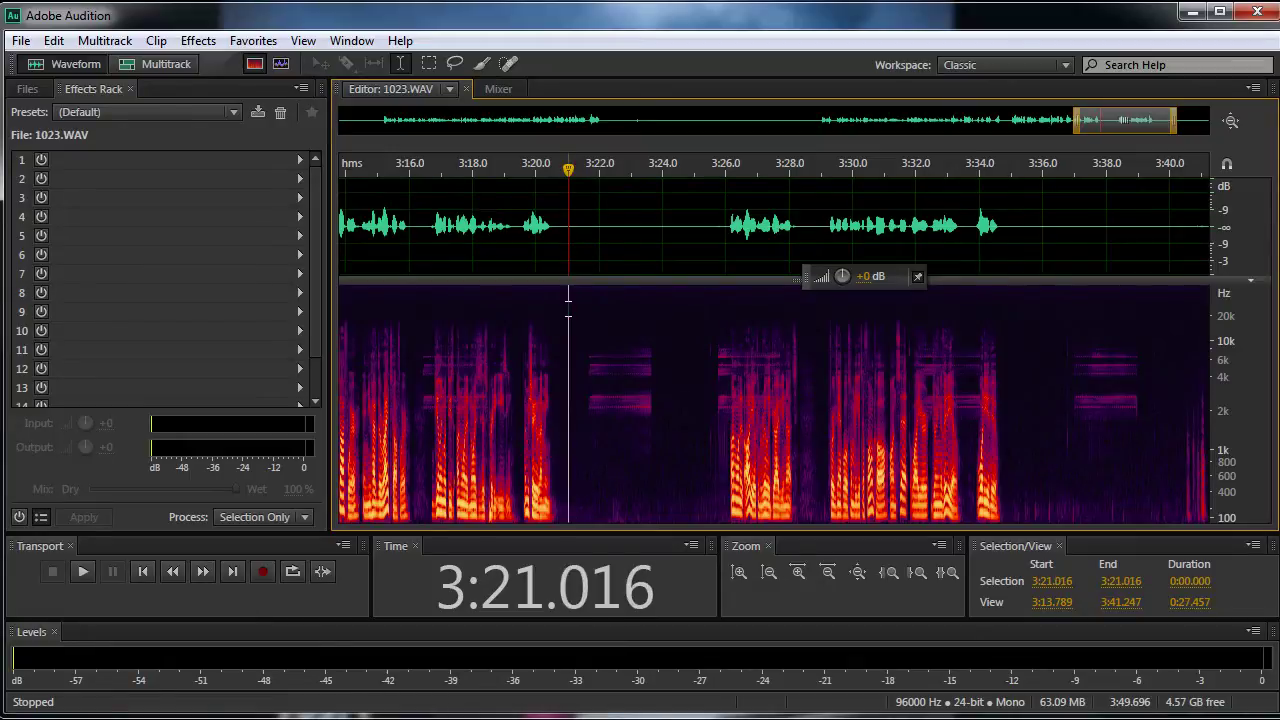
pyautogui.press('space')
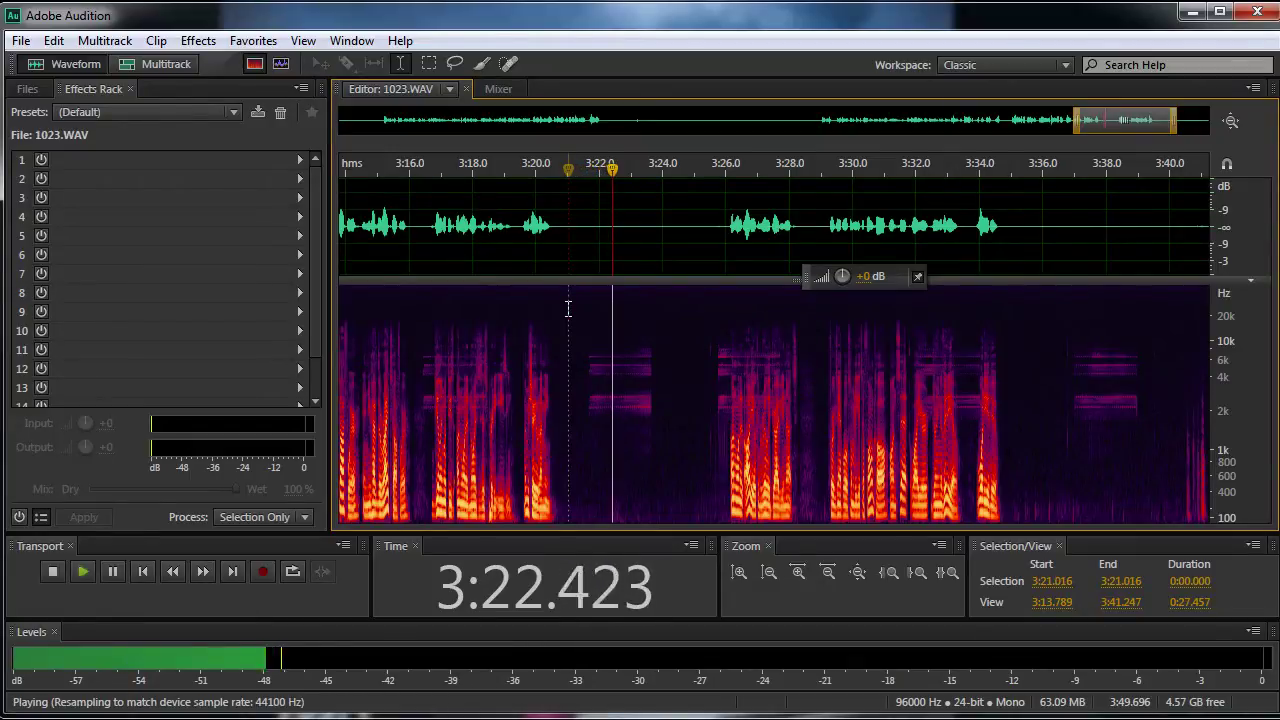
pyautogui.press('space')
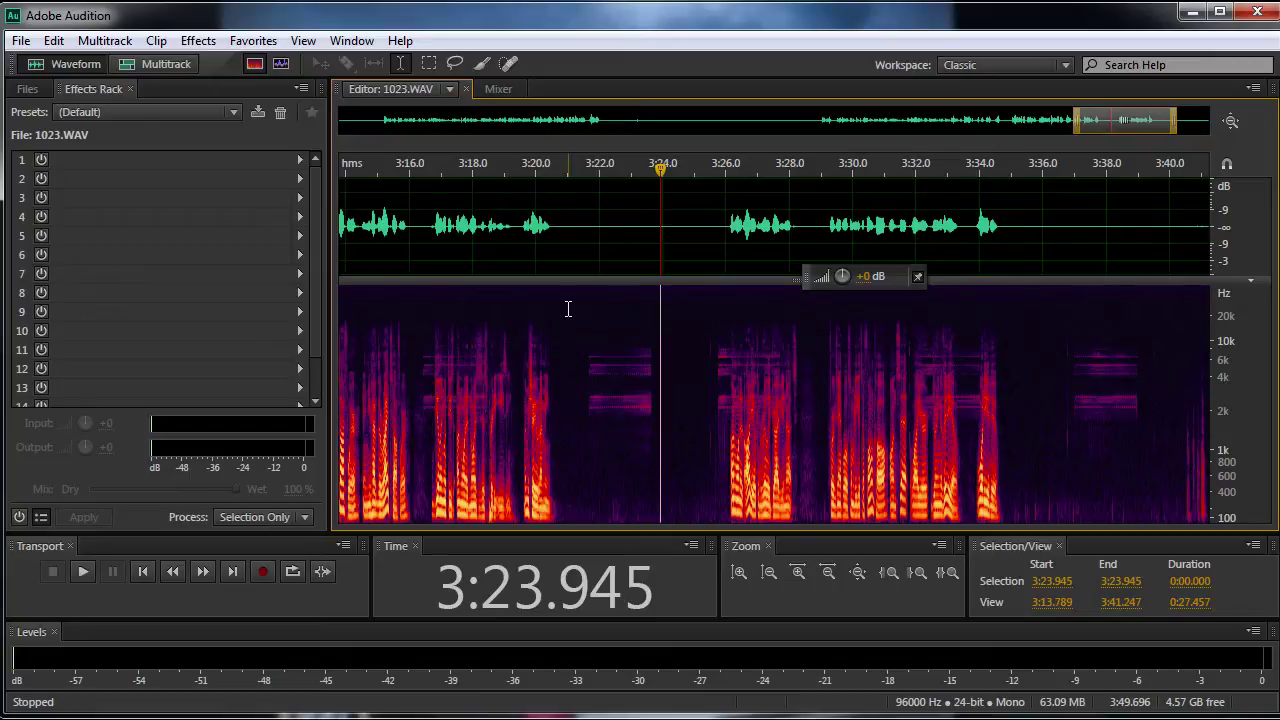
# Try rectangular and freehand lasso selections around the ringtone tones, then clear them.
pyautogui.click(429, 64)
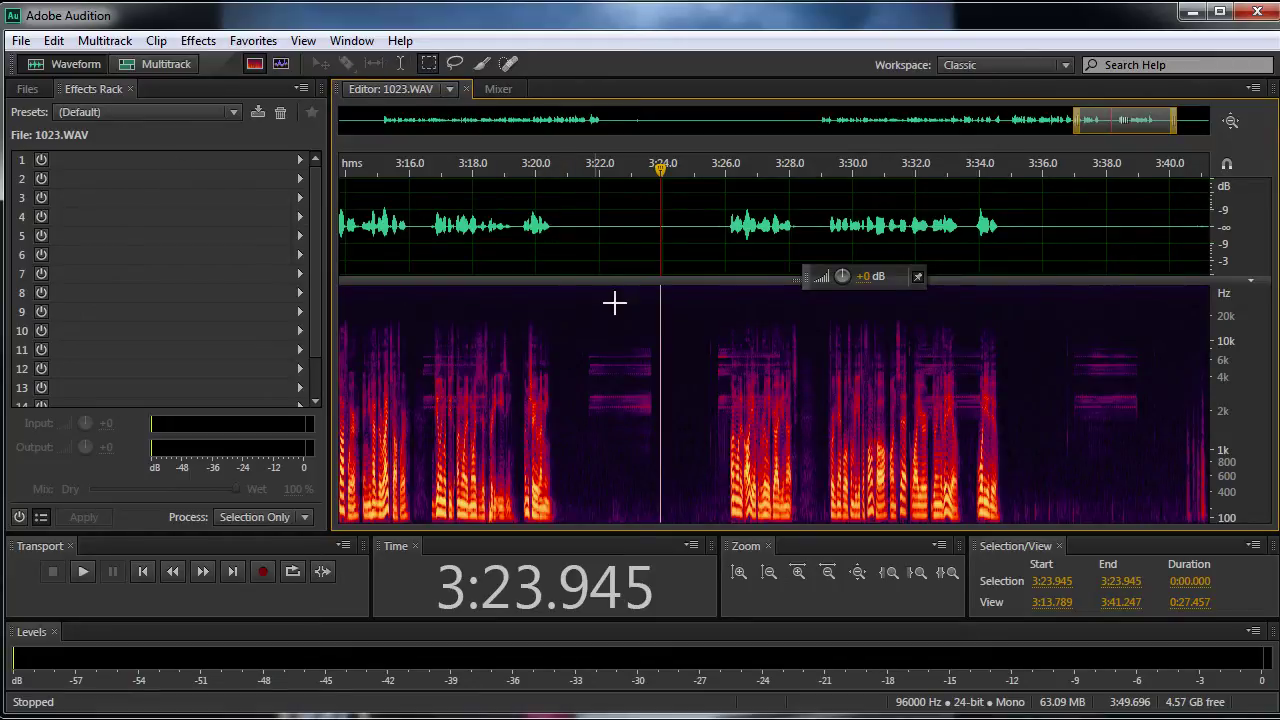
pyautogui.moveTo(587, 350); pyautogui.dragTo(657, 383)
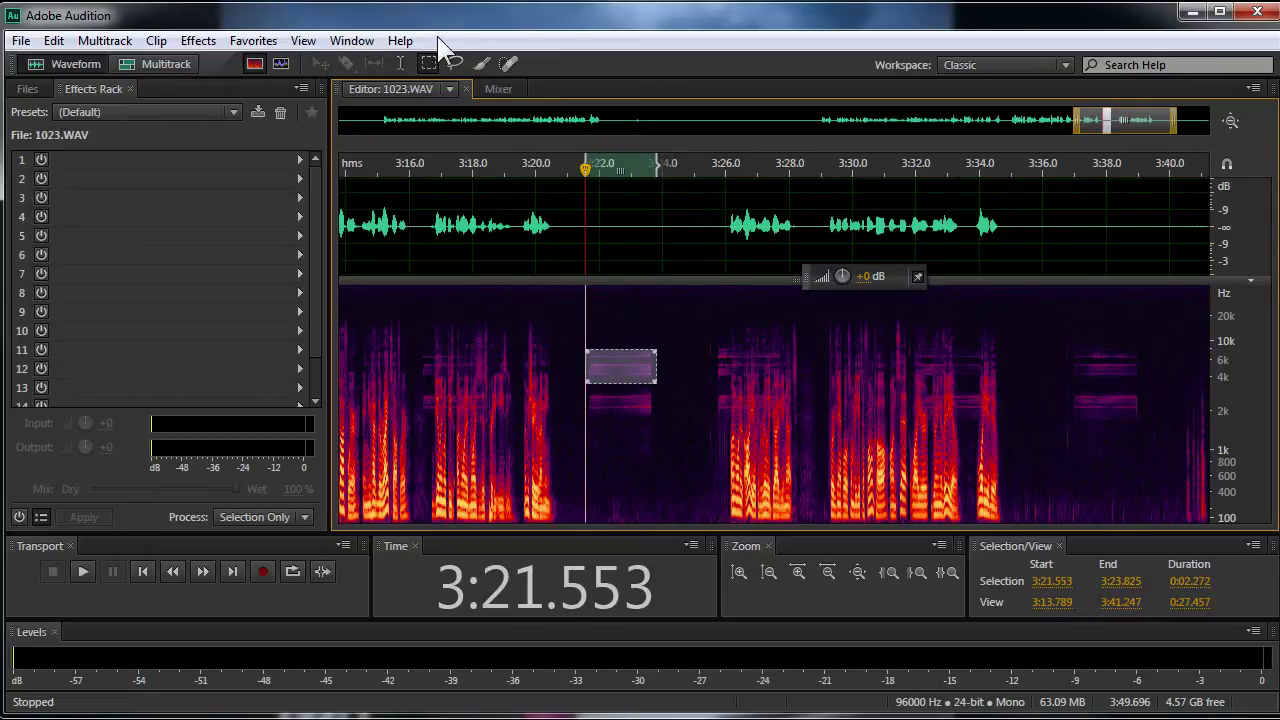
pyautogui.click(453, 64)
pyautogui.hotkey('ctrl', 'shift', 'a')
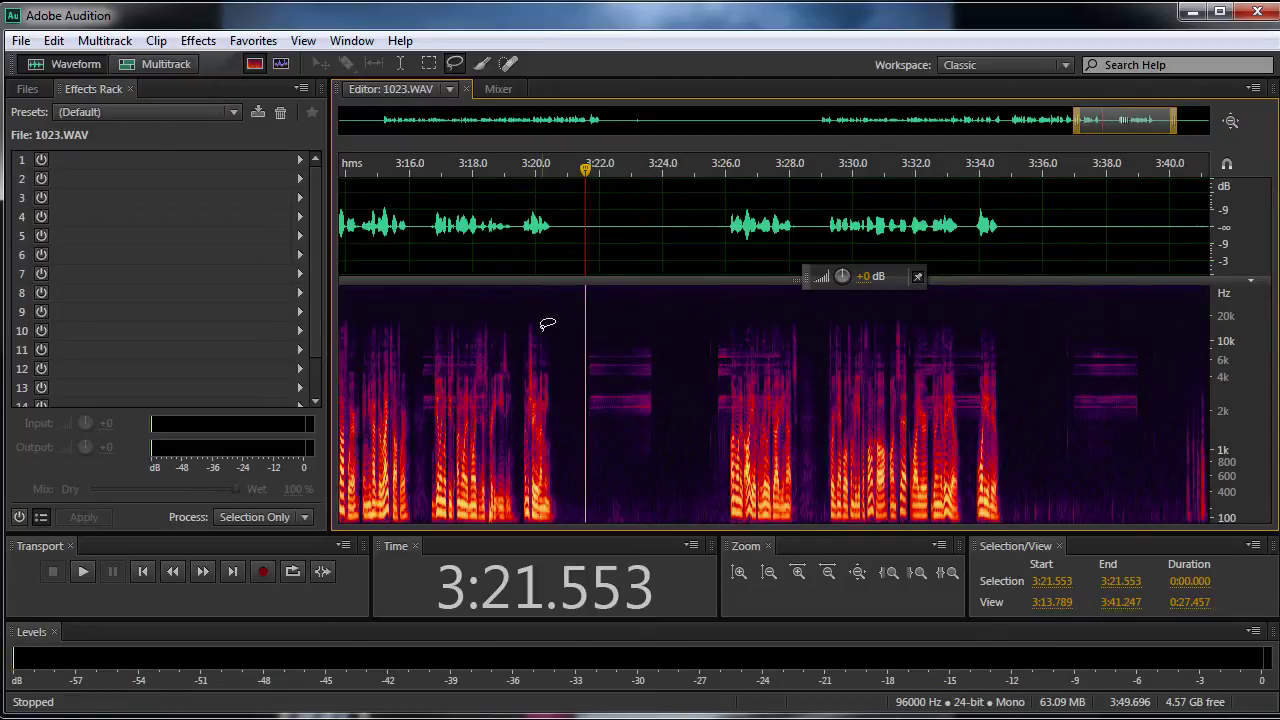
pyautogui.moveTo(586, 350)
pyautogui.mouseDown()
pyautogui.moveTo(644, 346)
pyautogui.moveTo(656, 362)
pyautogui.moveTo(647, 377)
pyautogui.moveTo(616, 382)
pyautogui.moveTo(587, 362)
pyautogui.moveTo(653, 399)
pyautogui.moveTo(642, 419)
pyautogui.moveTo(613, 428)
pyautogui.mouseUp()
pyautogui.click(622, 392)
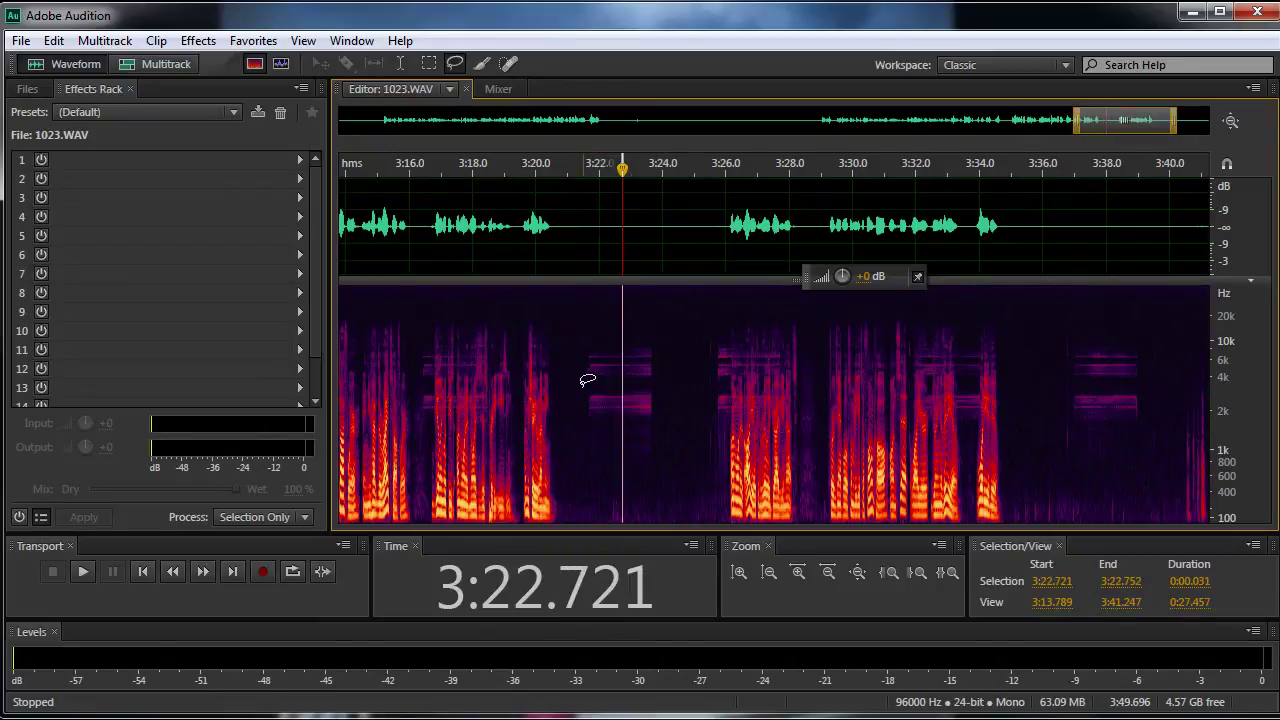
# Marquee-select the ringtone tones from 3:21.648 to 3:23.668 and play the selection.
pyautogui.click(428, 63)
pyautogui.moveTo(588, 347); pyautogui.dragTo(652, 422)
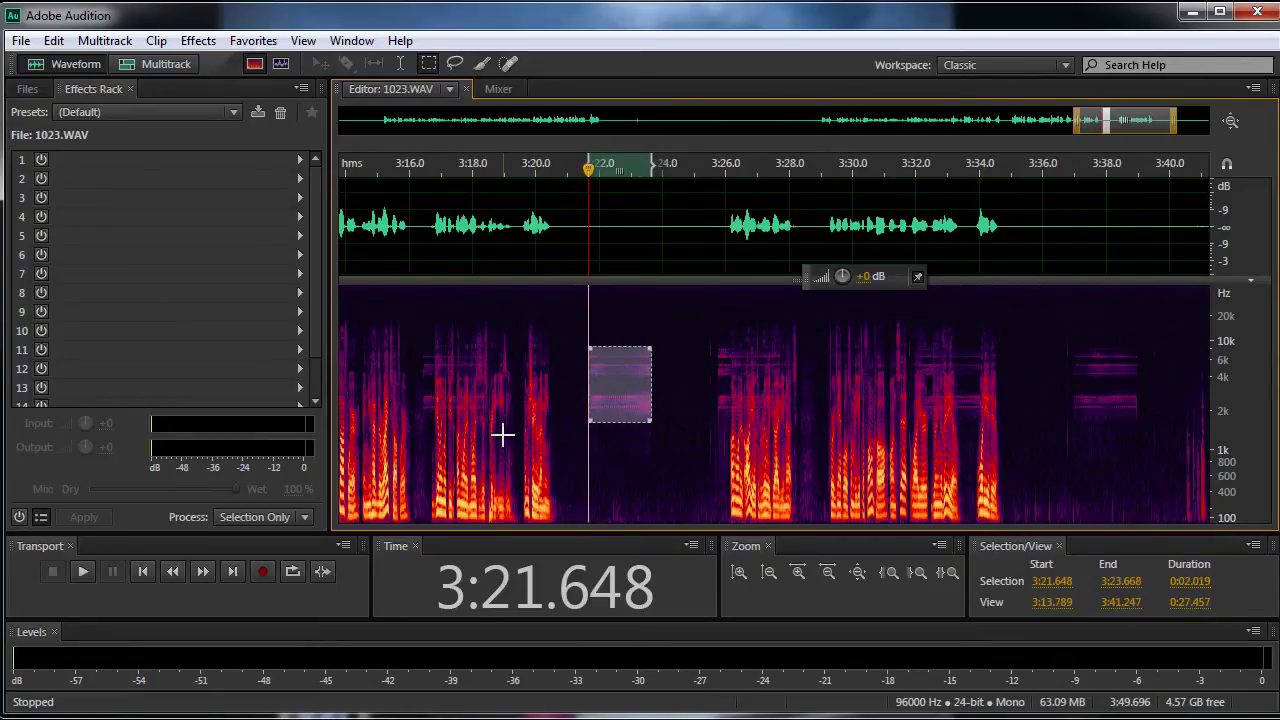
pyautogui.press('space')
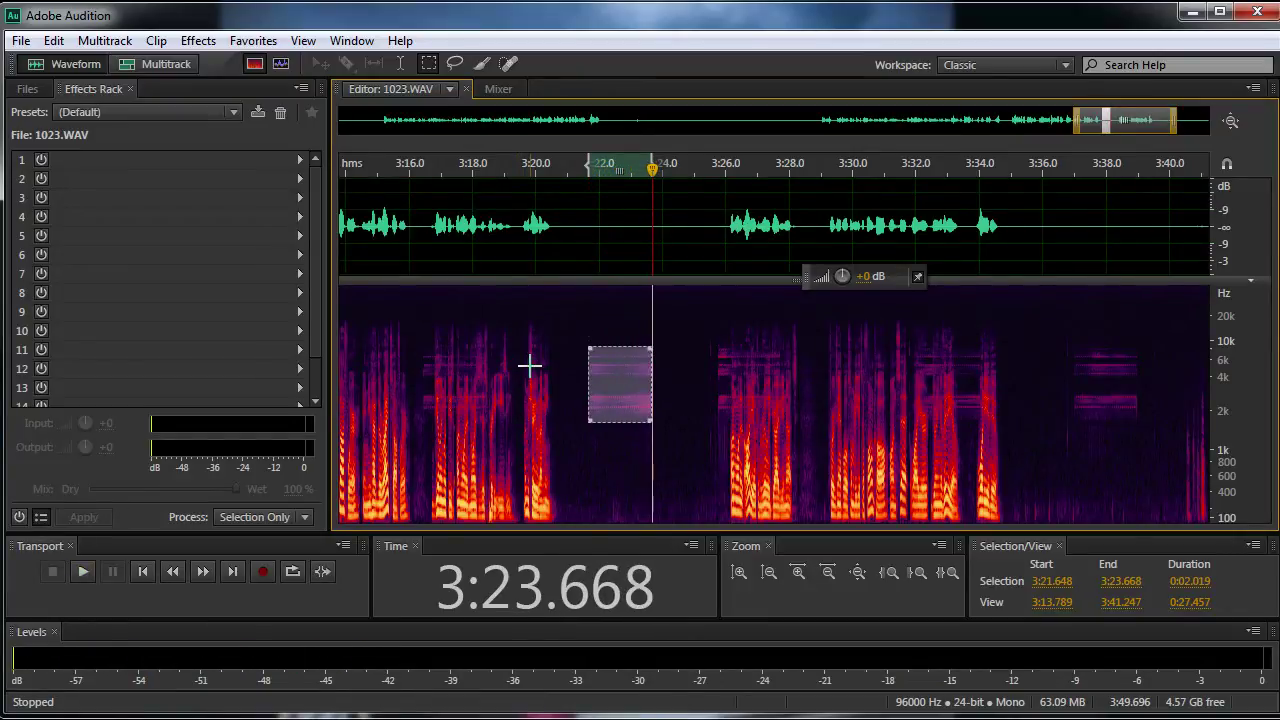
pyautogui.press('Delete')
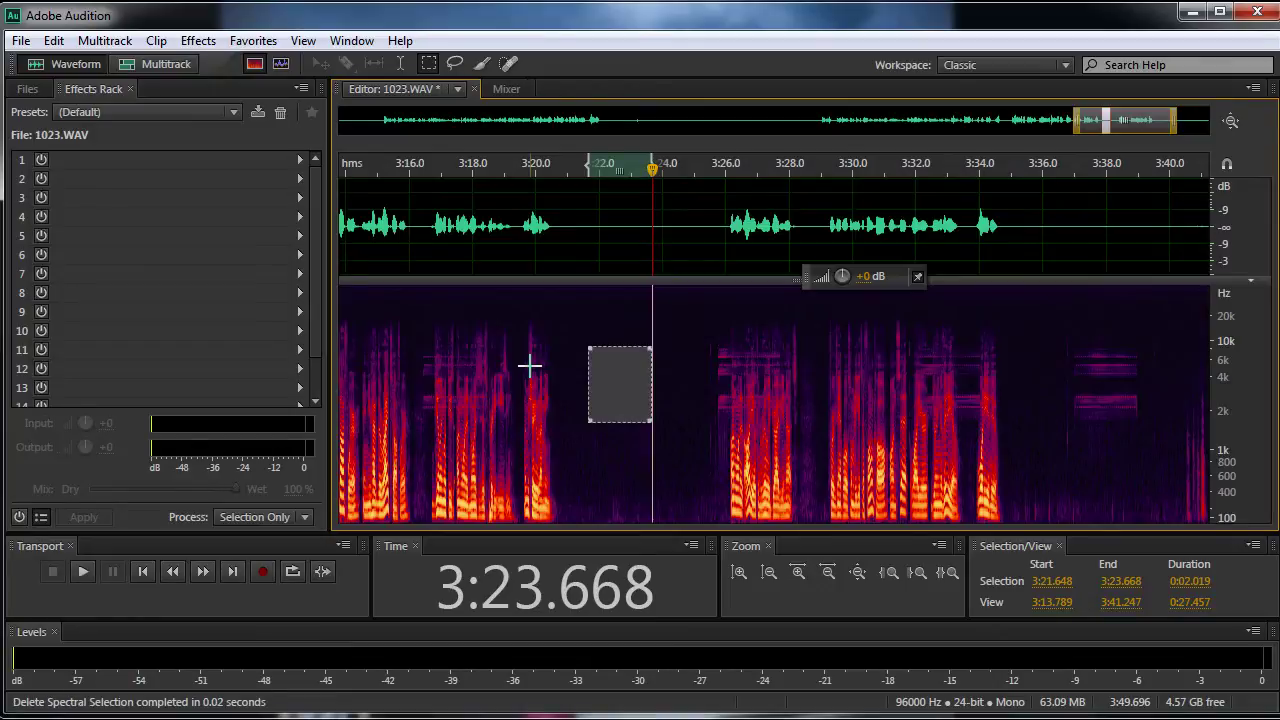
pyautogui.click(582, 306)
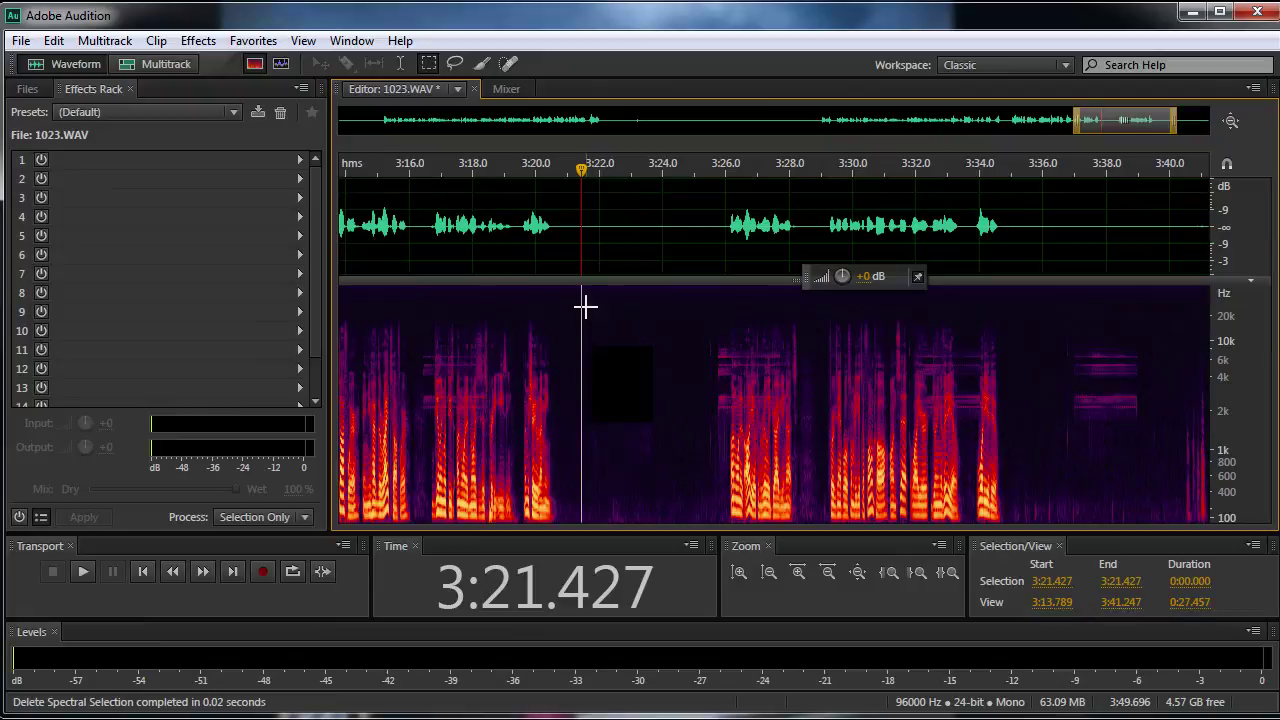
pyautogui.press('space')
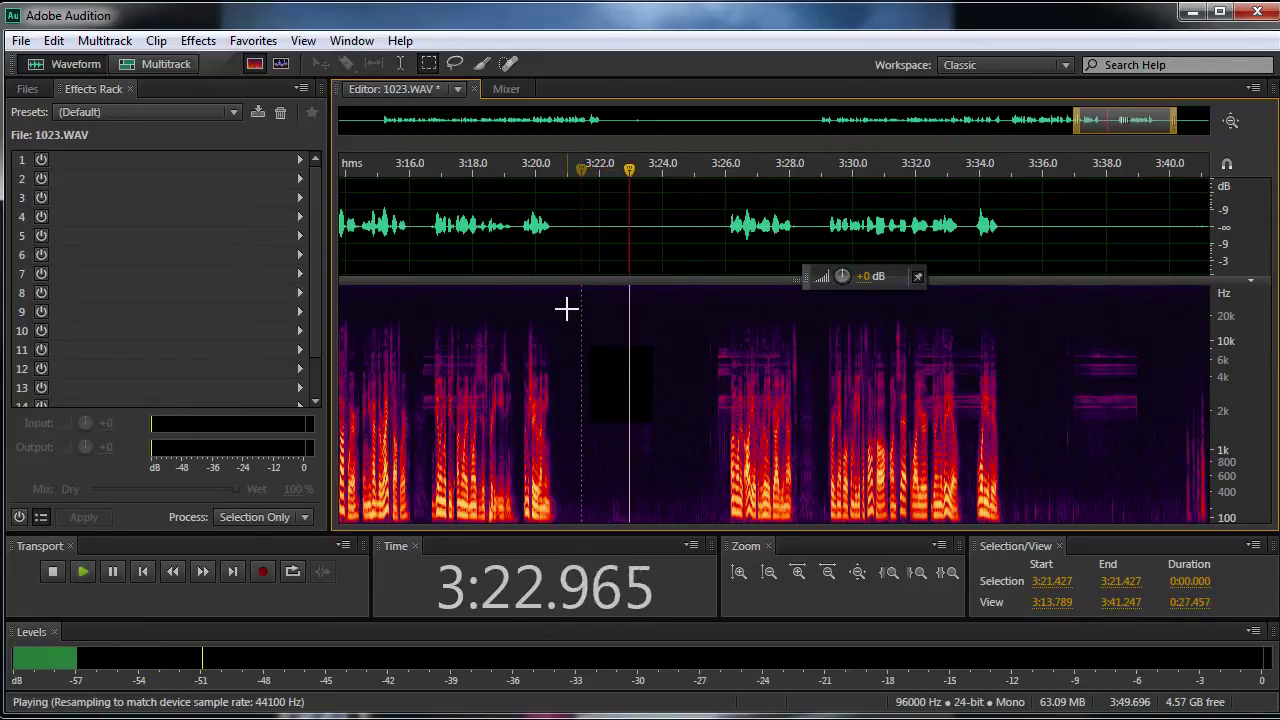
pyautogui.press('space')
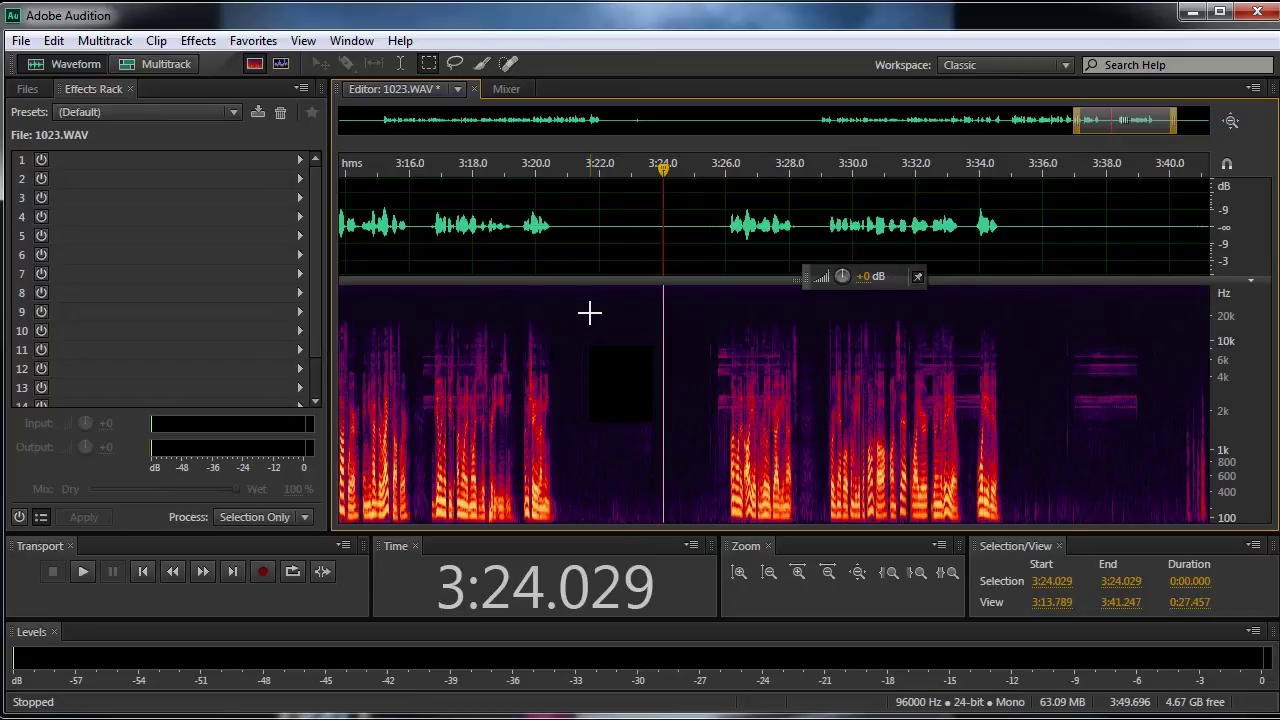
pyautogui.hotkey('ctrl', 'z')
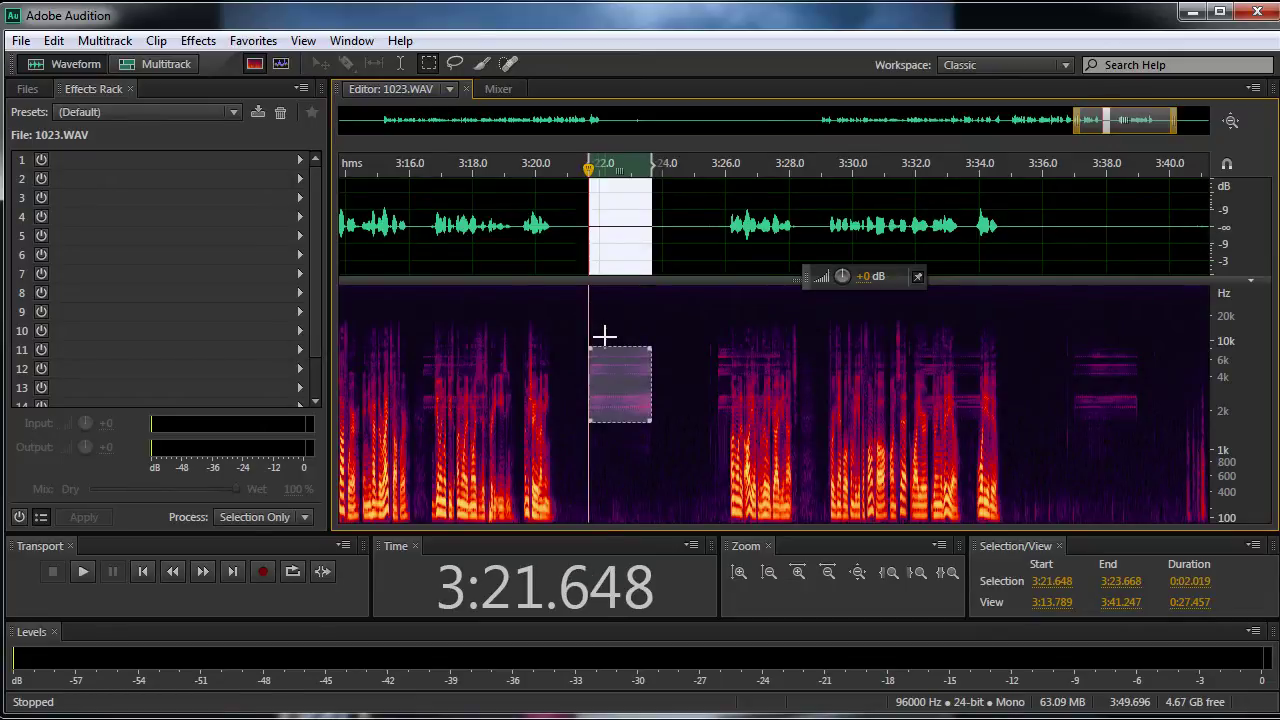
# Reselect the ringtone patch, lower its gain to about -24 dB, and preview it.
pyautogui.click(581, 345)
pyautogui.moveTo(590, 347); pyautogui.dragTo(654, 420)
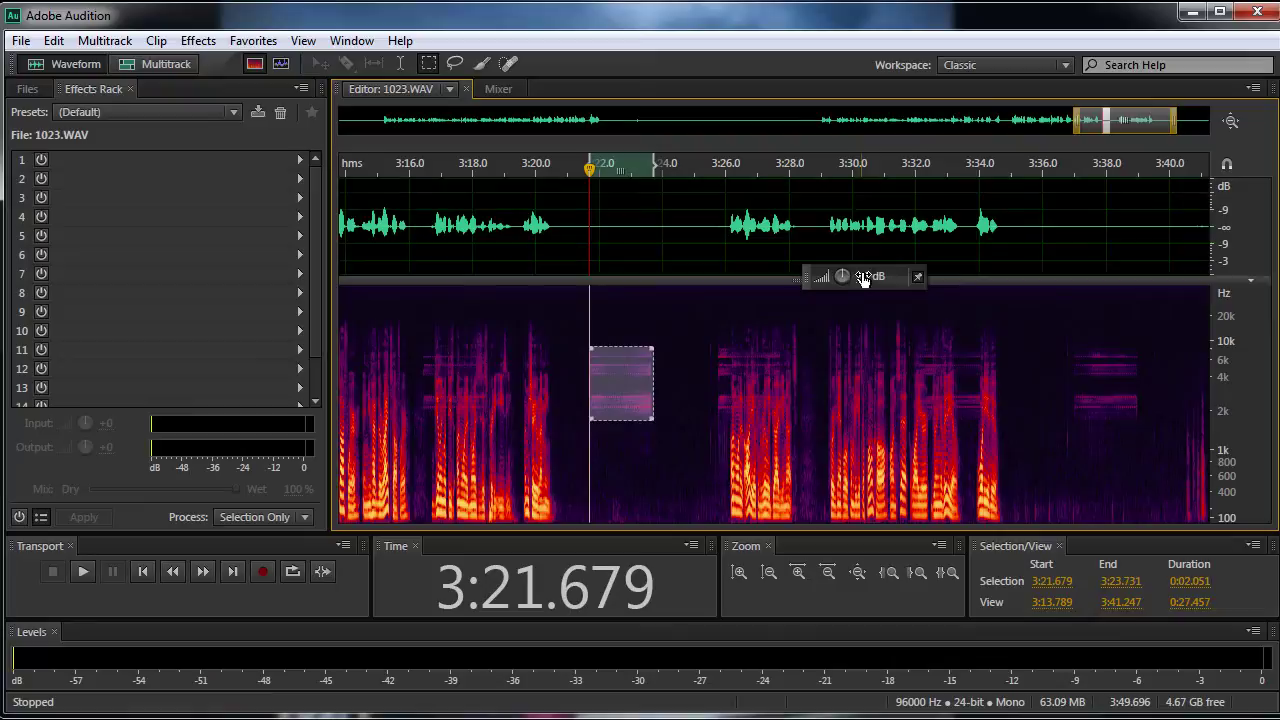
pyautogui.moveTo(889, 273); pyautogui.dragTo(706, 275)
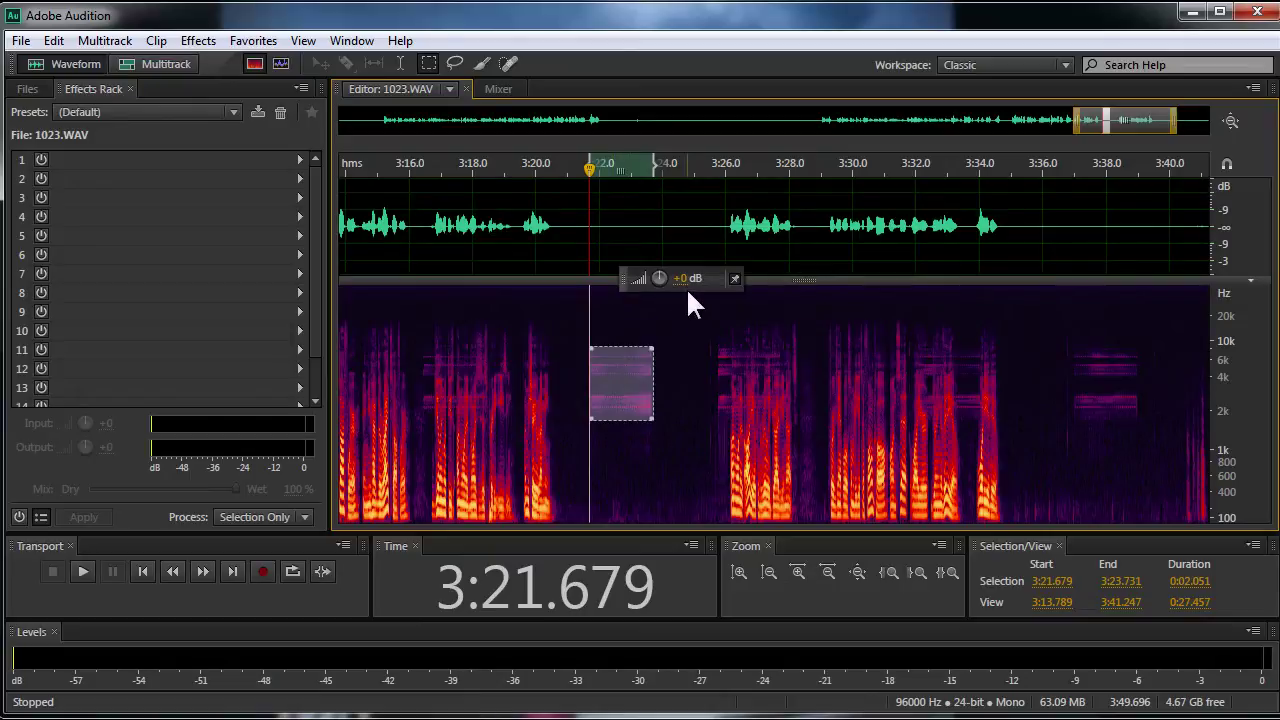
pyautogui.moveTo(682, 279); pyautogui.dragTo(628, 285)
pyautogui.moveTo(612, 289); pyautogui.dragTo(600, 293)
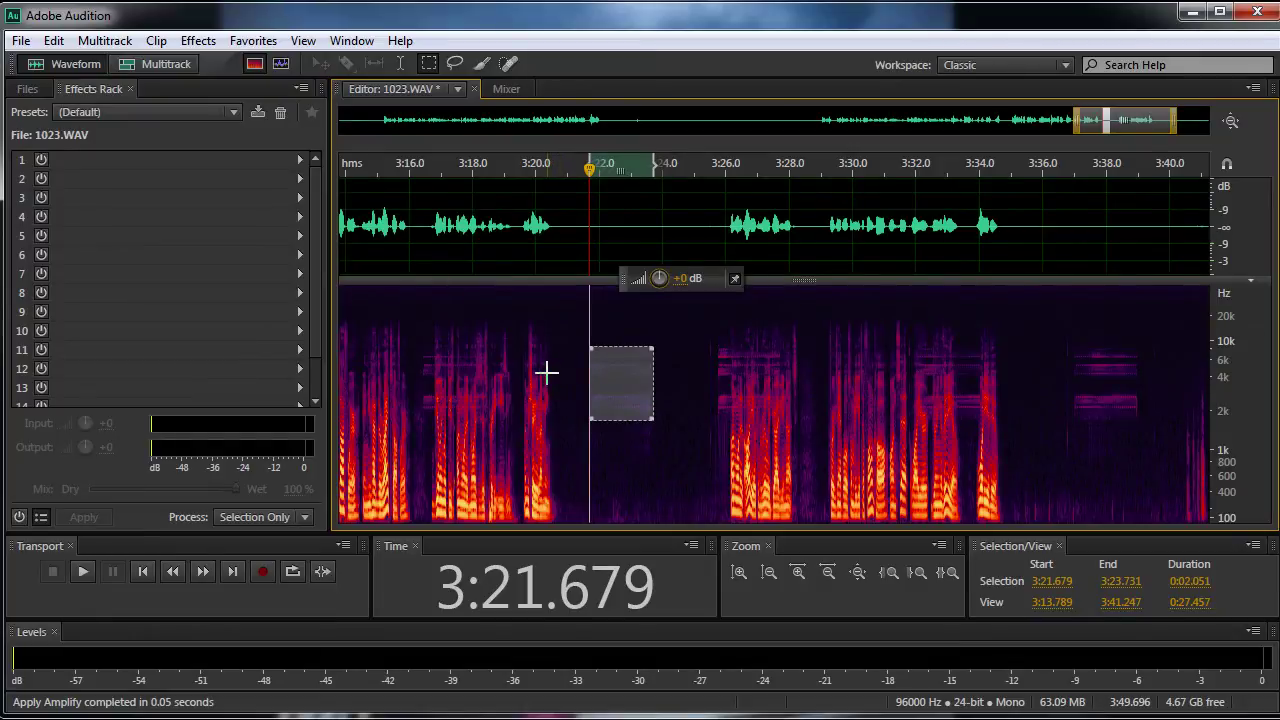
pyautogui.press('space')
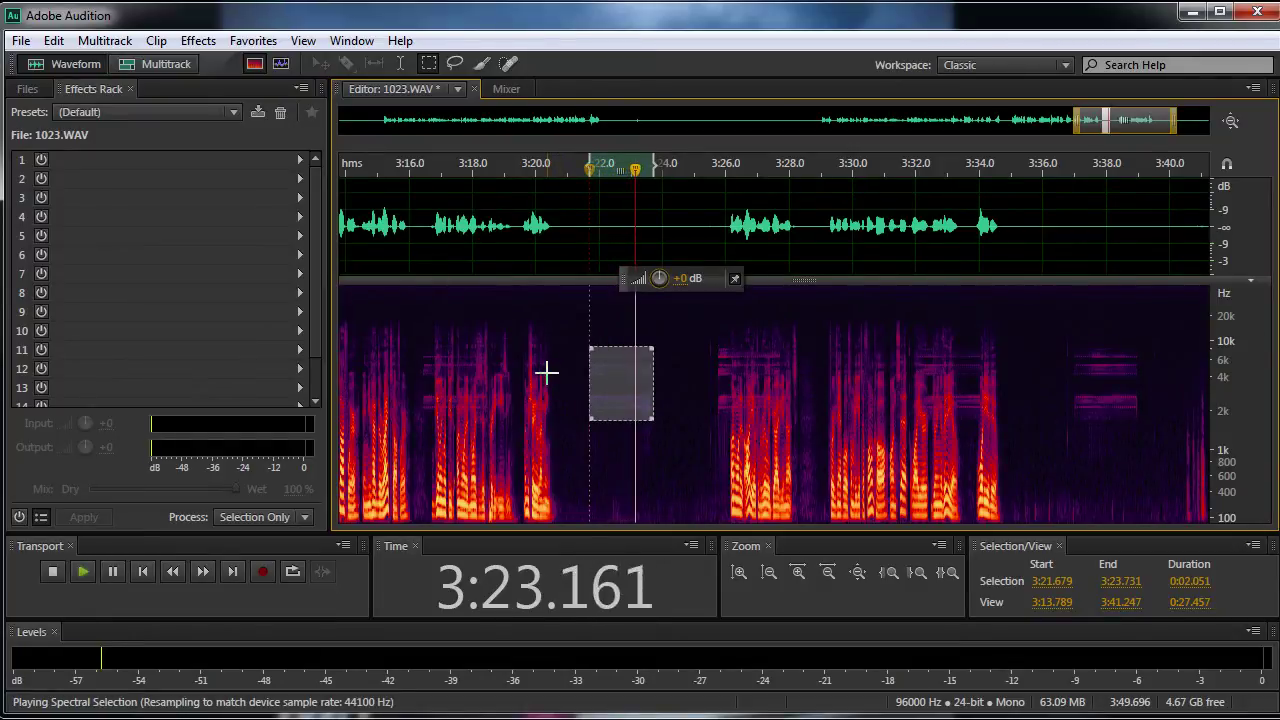
pyautogui.press('space')
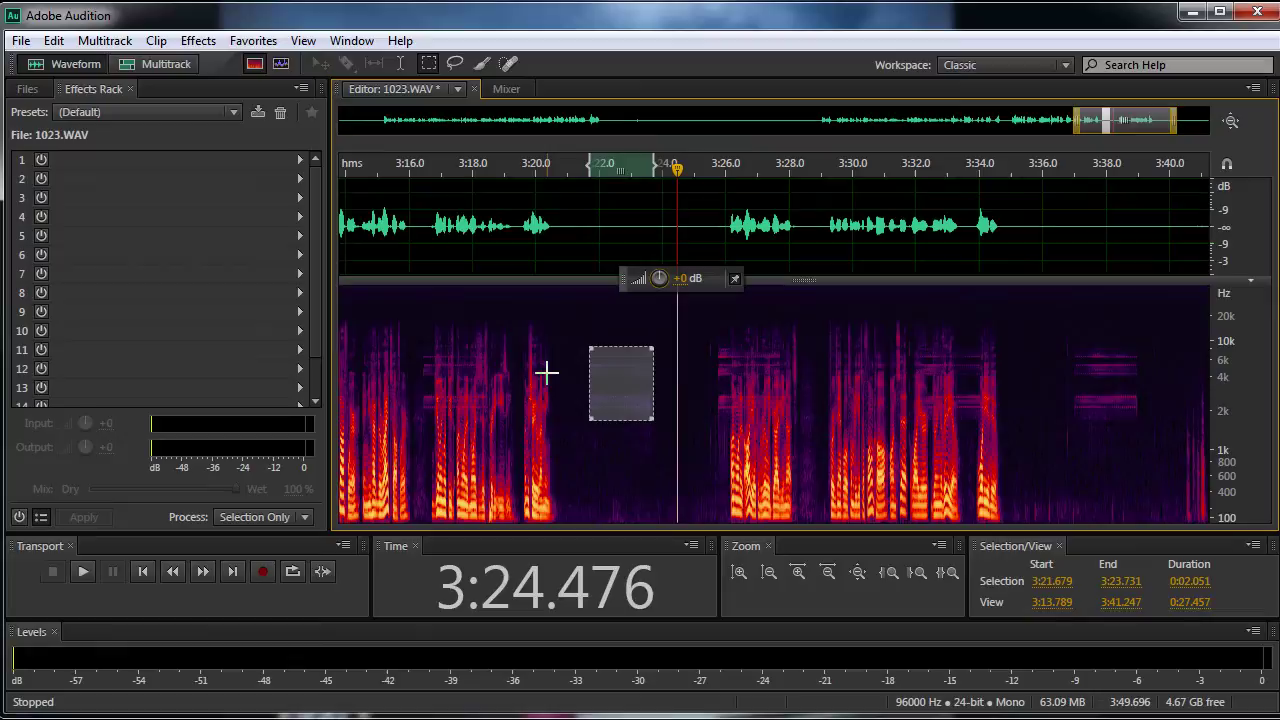
# Erase the selected patch, play from 3:20.985, and undo the erasure.
pyautogui.press('Delete')
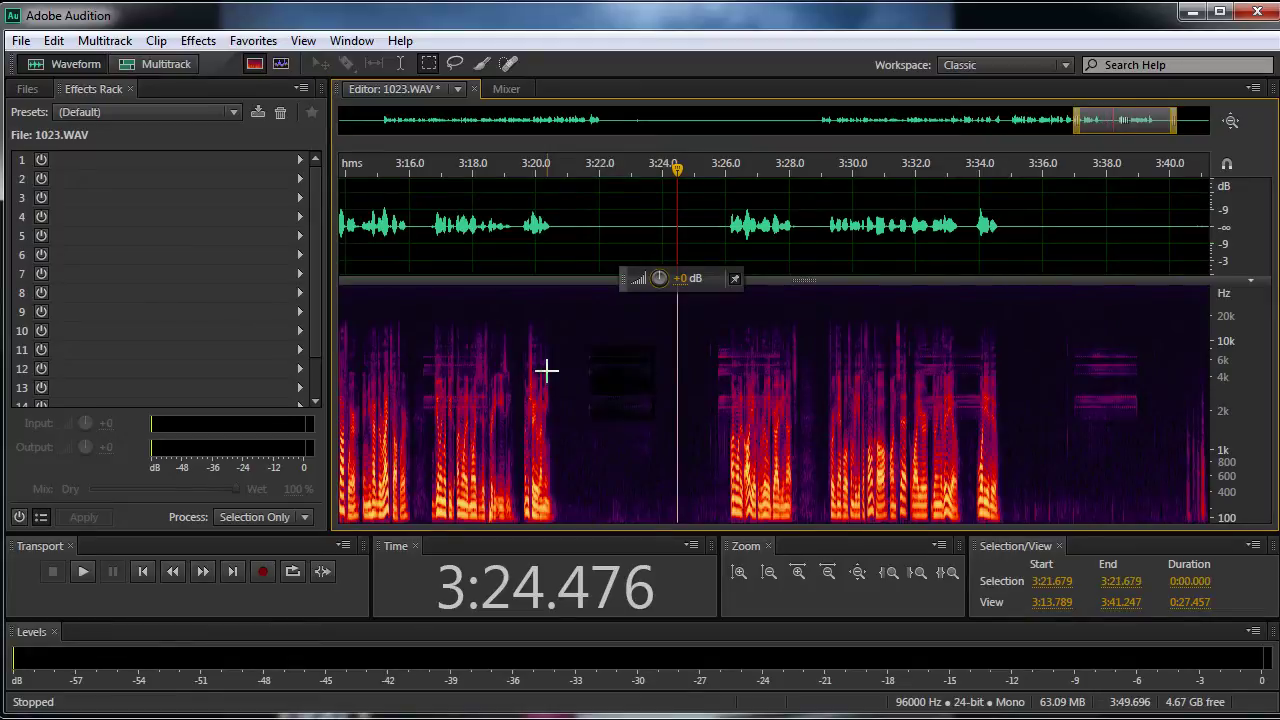
pyautogui.click(566, 296)
pyautogui.press('space')
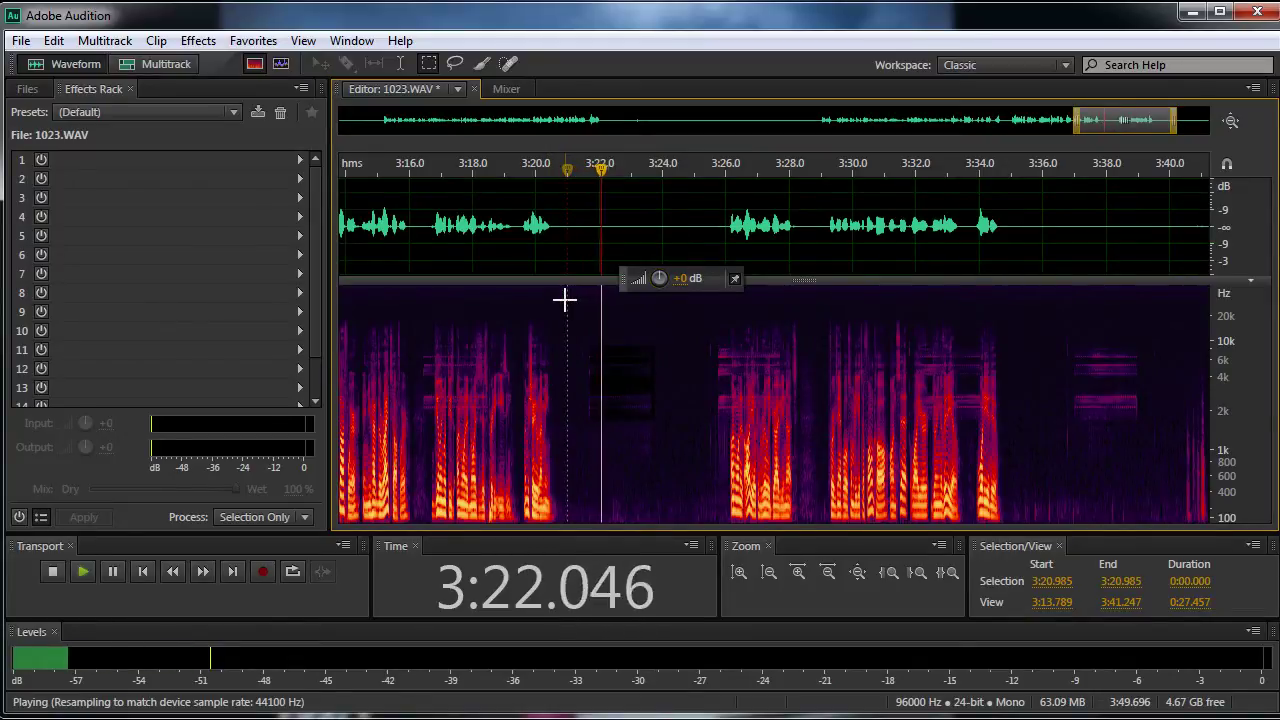
pyautogui.hotkey('ctrl', 'z')
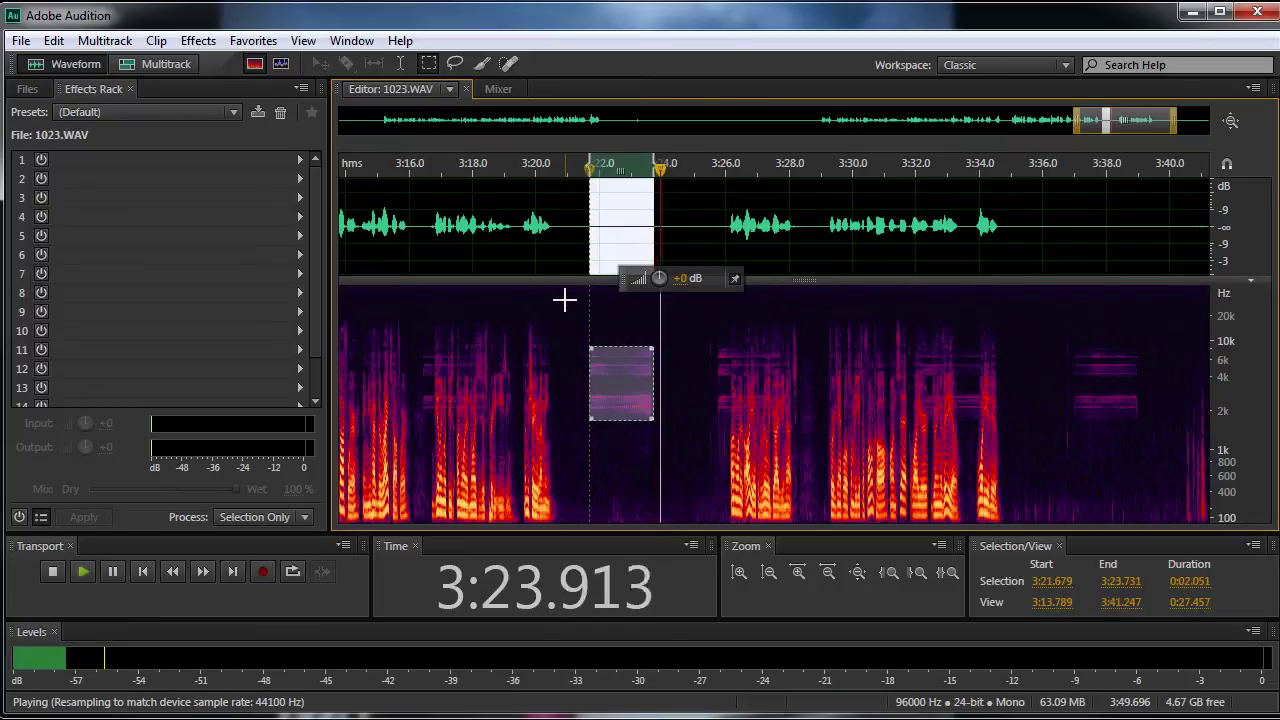
pyautogui.press('space')
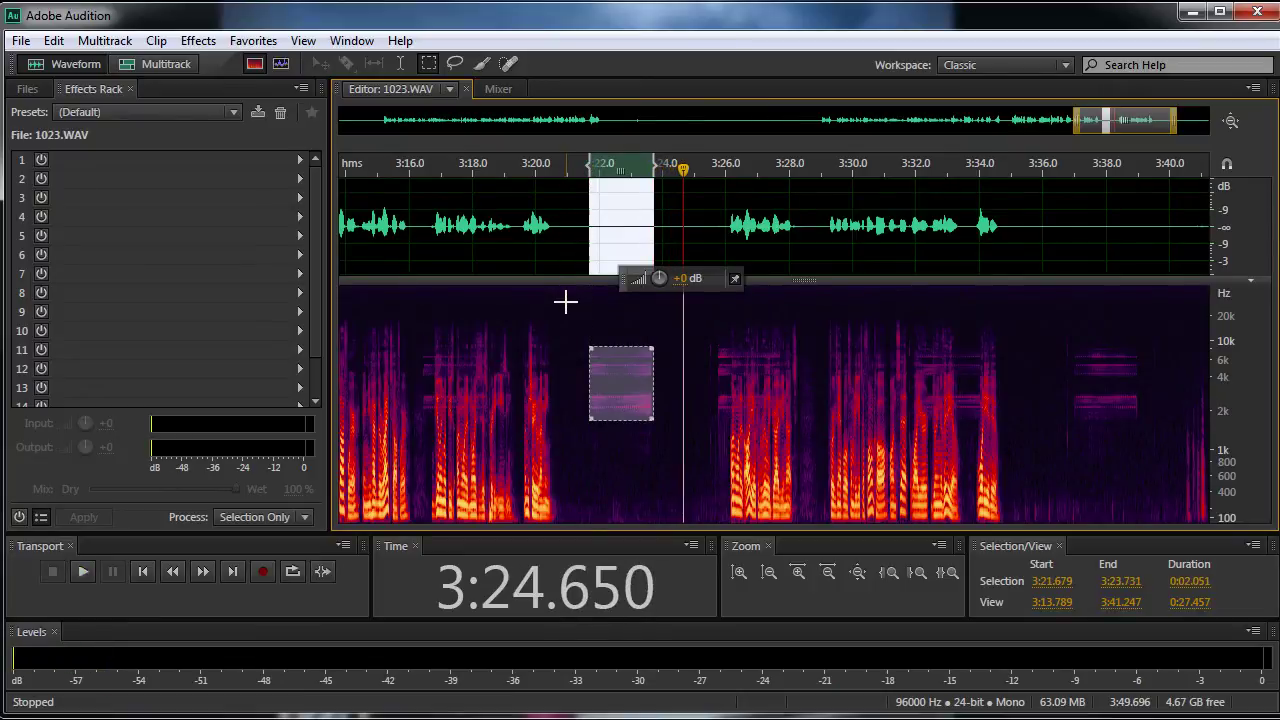
# Deselect and play the passage to check the turned-down ringtone.
pyautogui.click(624, 356)
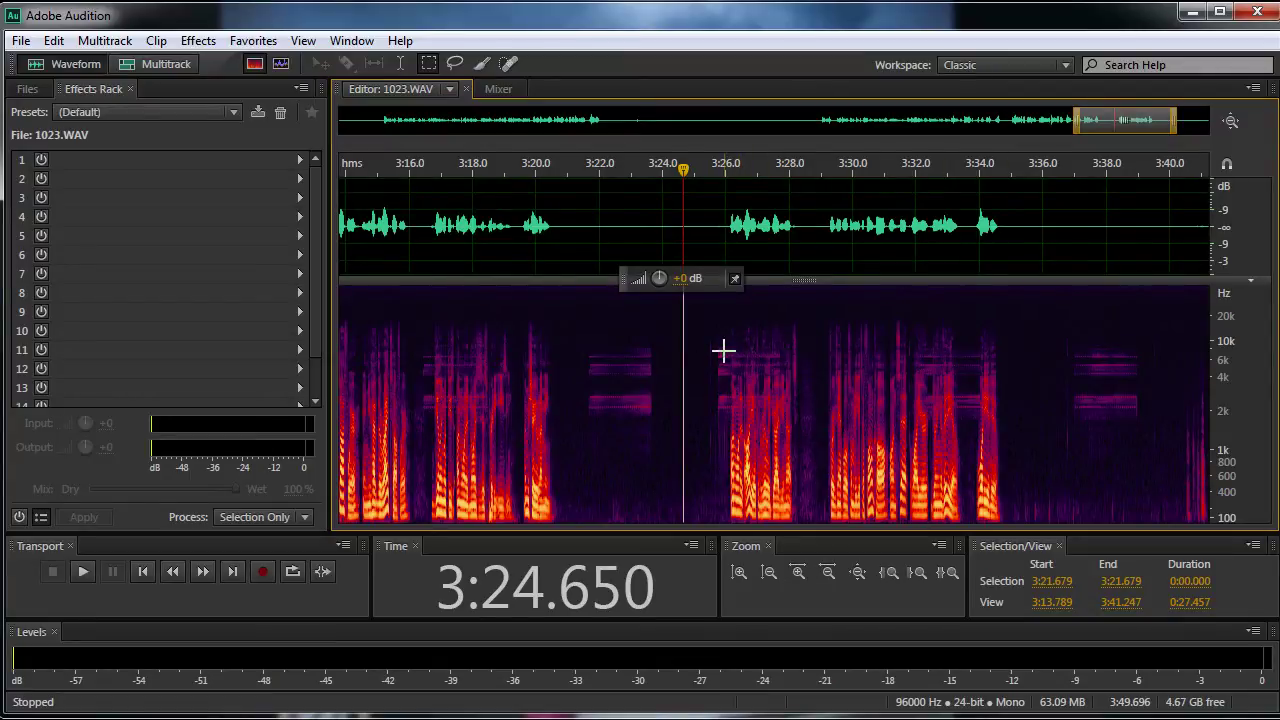
pyautogui.press('space')
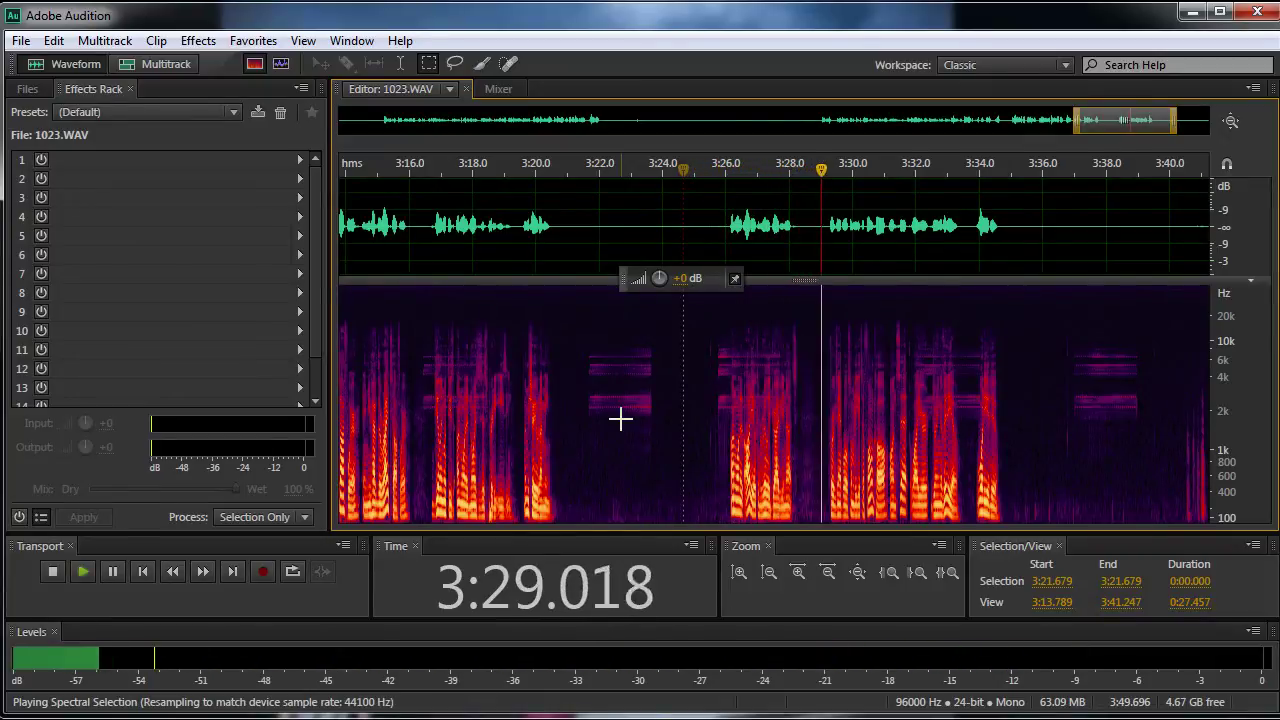
pyautogui.press('space')
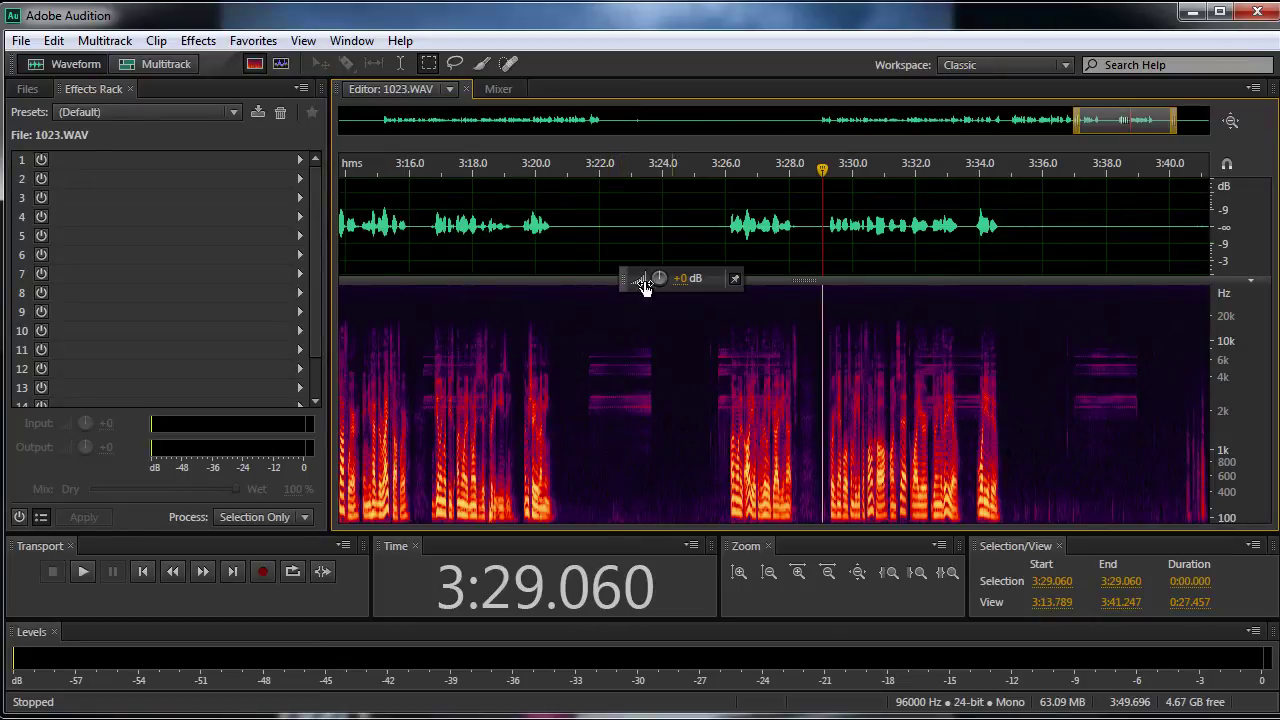
# Paint the 8 kHz ringtone tone with the Paintbrush Selection tool and cut it by -20.7 dB.
pyautogui.click(481, 66)
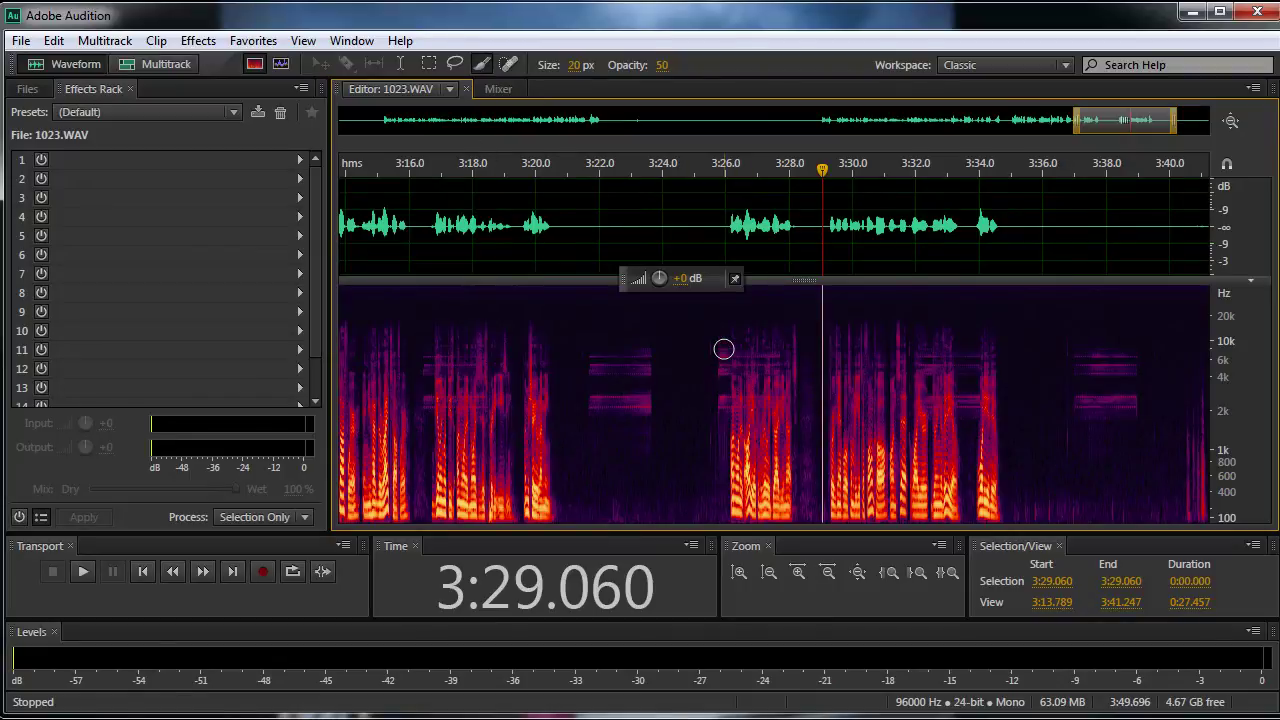
pyautogui.moveTo(720, 353); pyautogui.dragTo(784, 353)
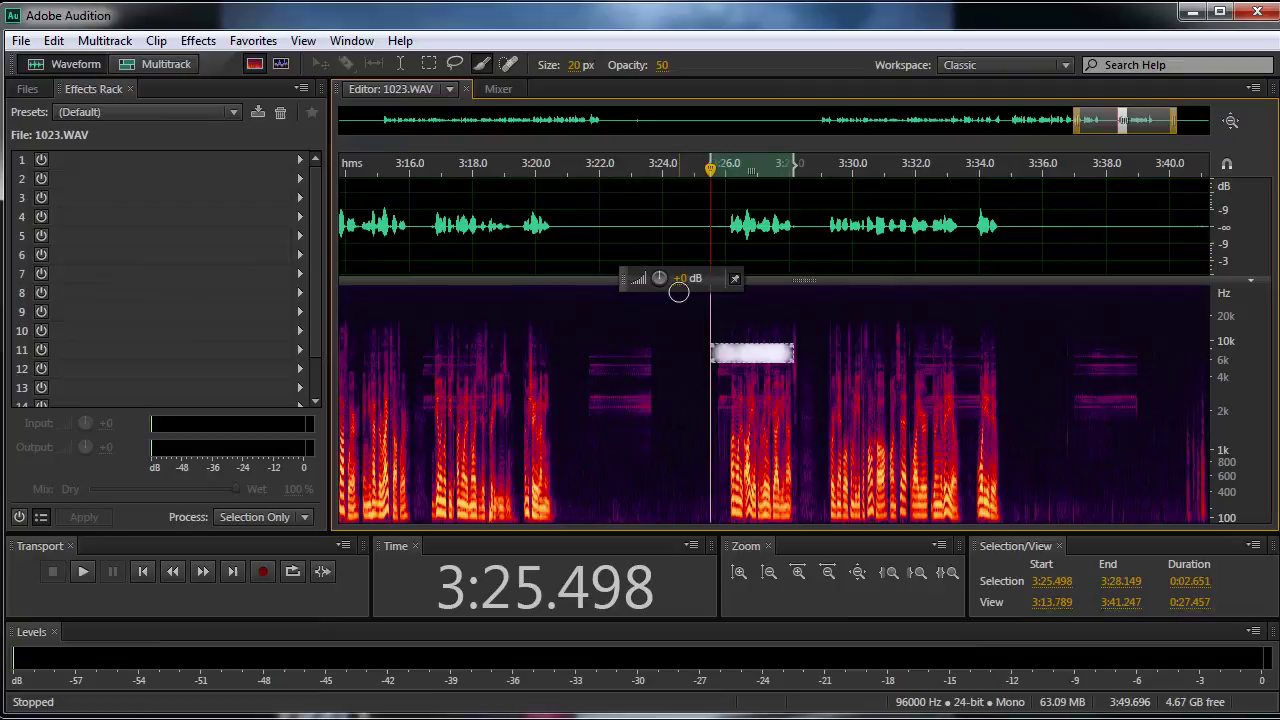
pyautogui.moveTo(672, 283); pyautogui.dragTo(667, 283)
pyautogui.moveTo(609, 290)
pyautogui.mouseDown()
pyautogui.moveTo(598, 291)
pyautogui.moveTo(620, 286)
pyautogui.mouseUp()
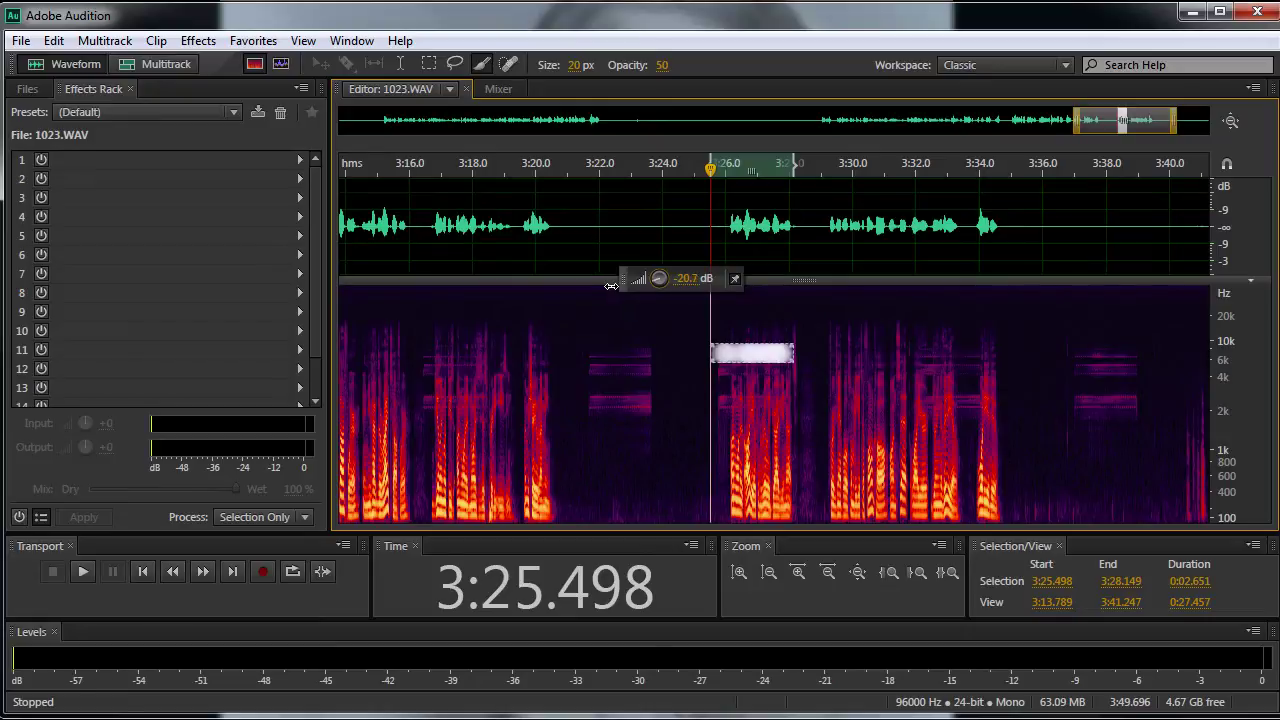
pyautogui.moveTo(611, 286); pyautogui.dragTo(610, 287)
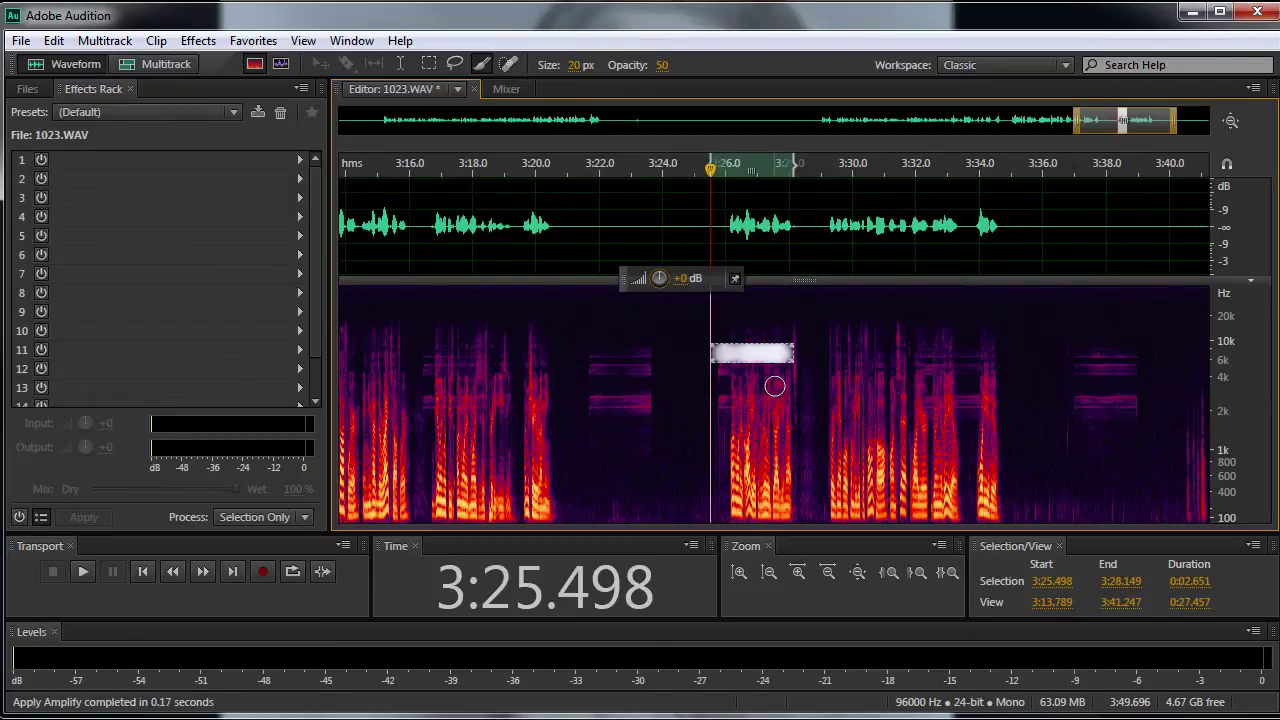
# Paint and turn down the 4 kHz and 2 kHz ringtone tones, then deselect.
pyautogui.moveTo(789, 367); pyautogui.dragTo(713, 370)
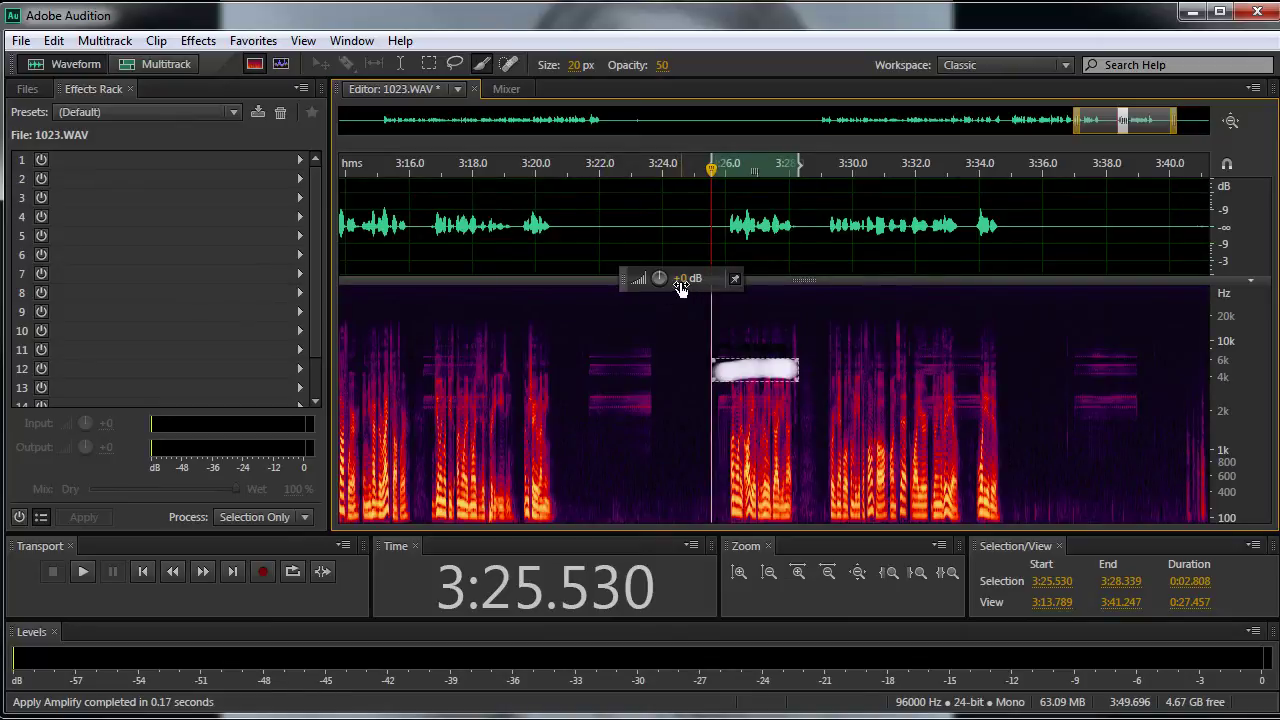
pyautogui.moveTo(648, 282); pyautogui.dragTo(613, 289)
pyautogui.moveTo(716, 403); pyautogui.dragTo(800, 404)
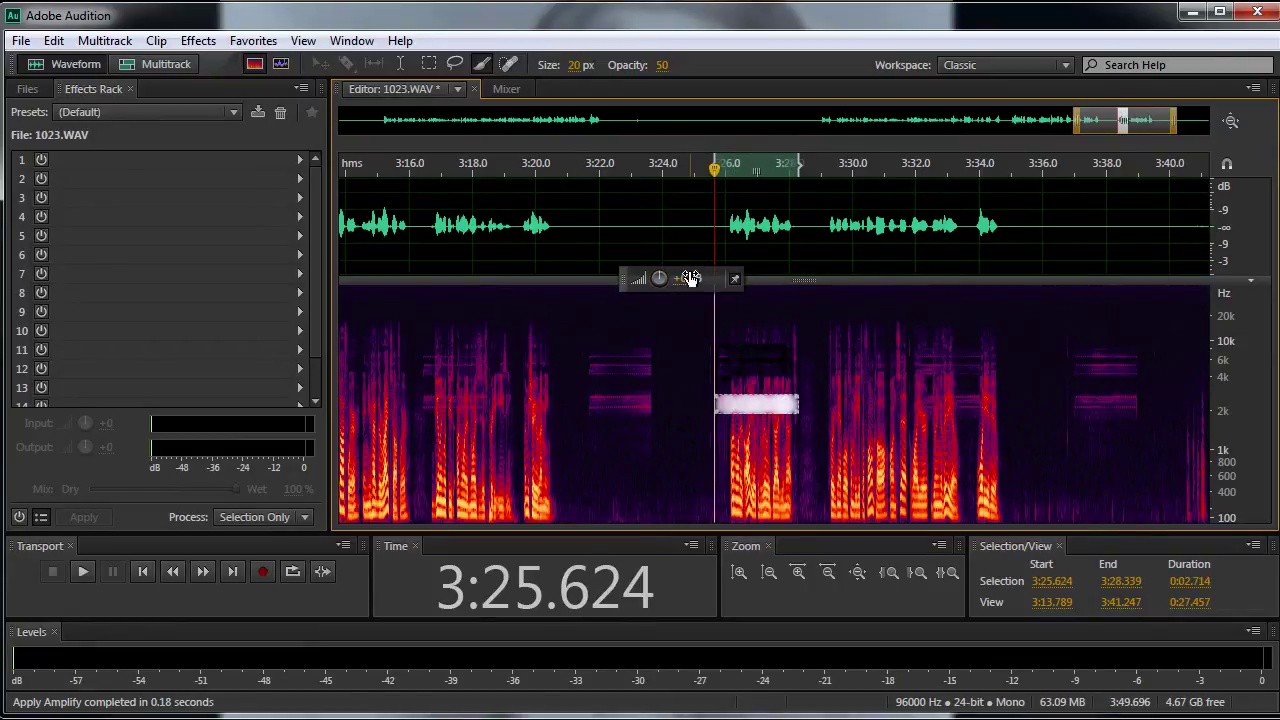
pyautogui.moveTo(688, 280); pyautogui.dragTo(617, 284)
pyautogui.hotkey('ctrl', 'shift', 'a')
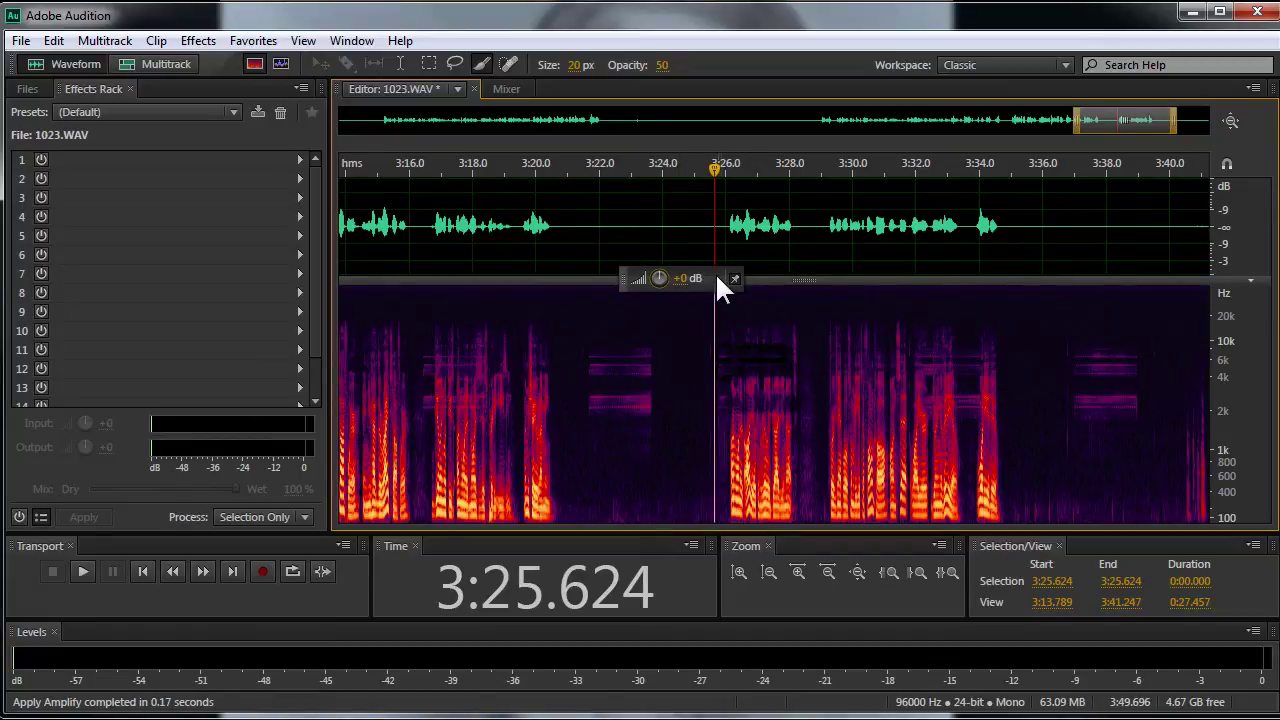
pyautogui.moveTo(717, 279); pyautogui.dragTo(895, 260)
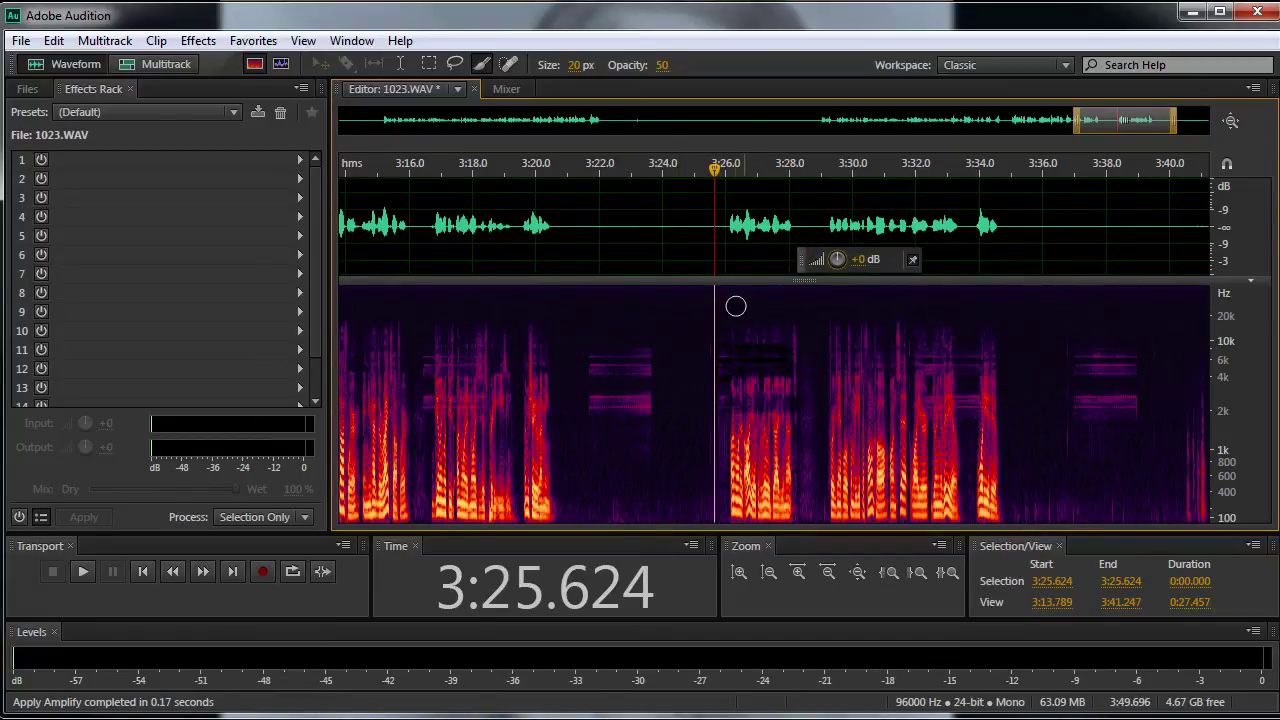
pyautogui.click(681, 288)
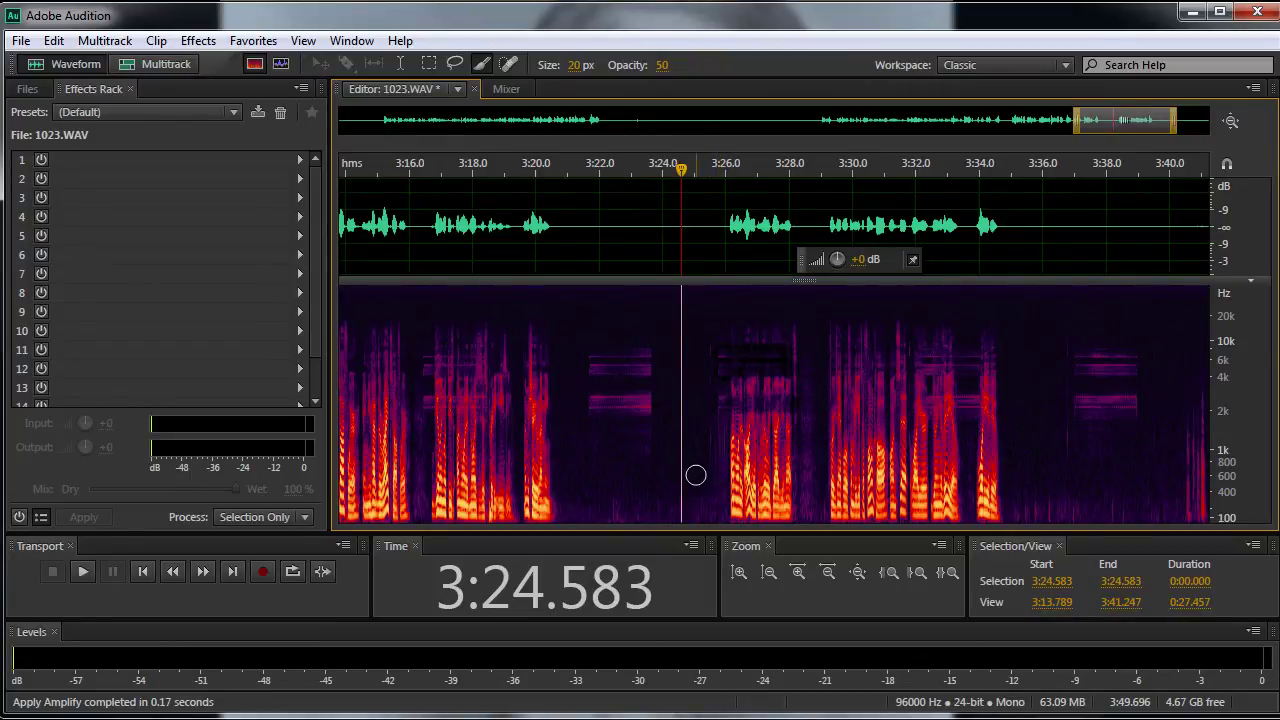
# Paint the ringtone burst near 3:25.3 and cut it by -18.3 dB, checking playback.
pyautogui.press('space')
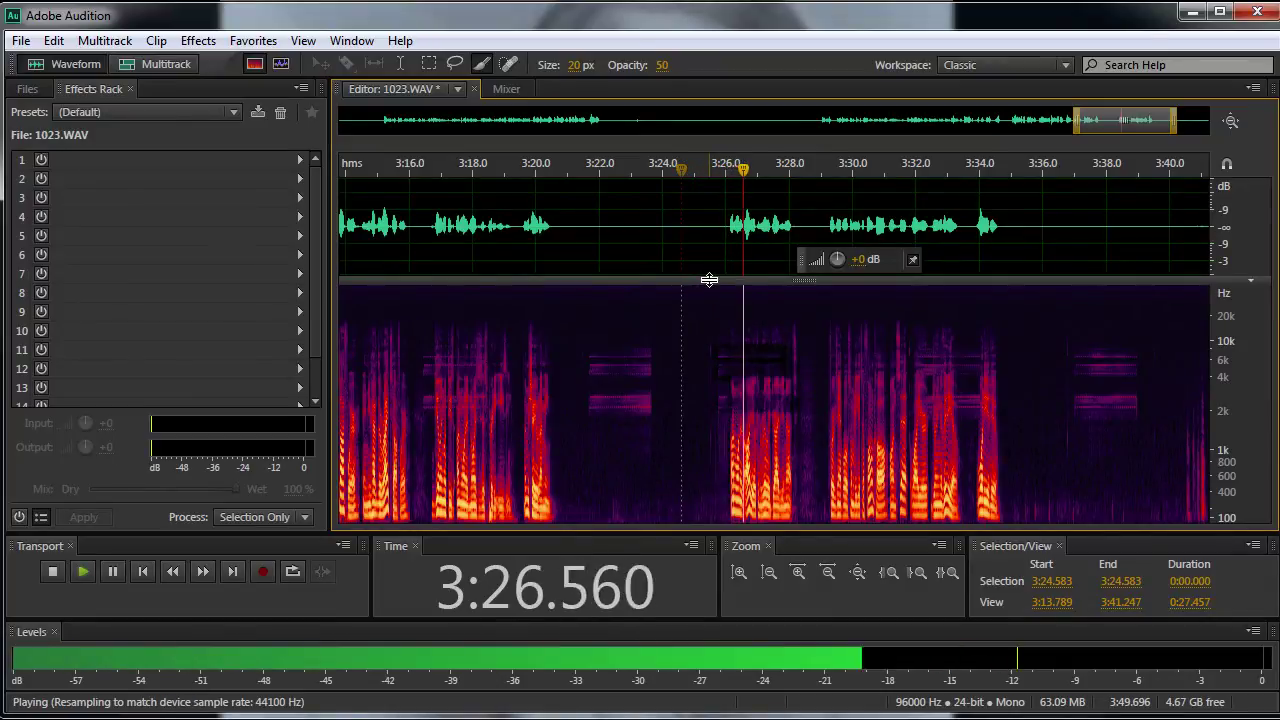
pyautogui.press('space')
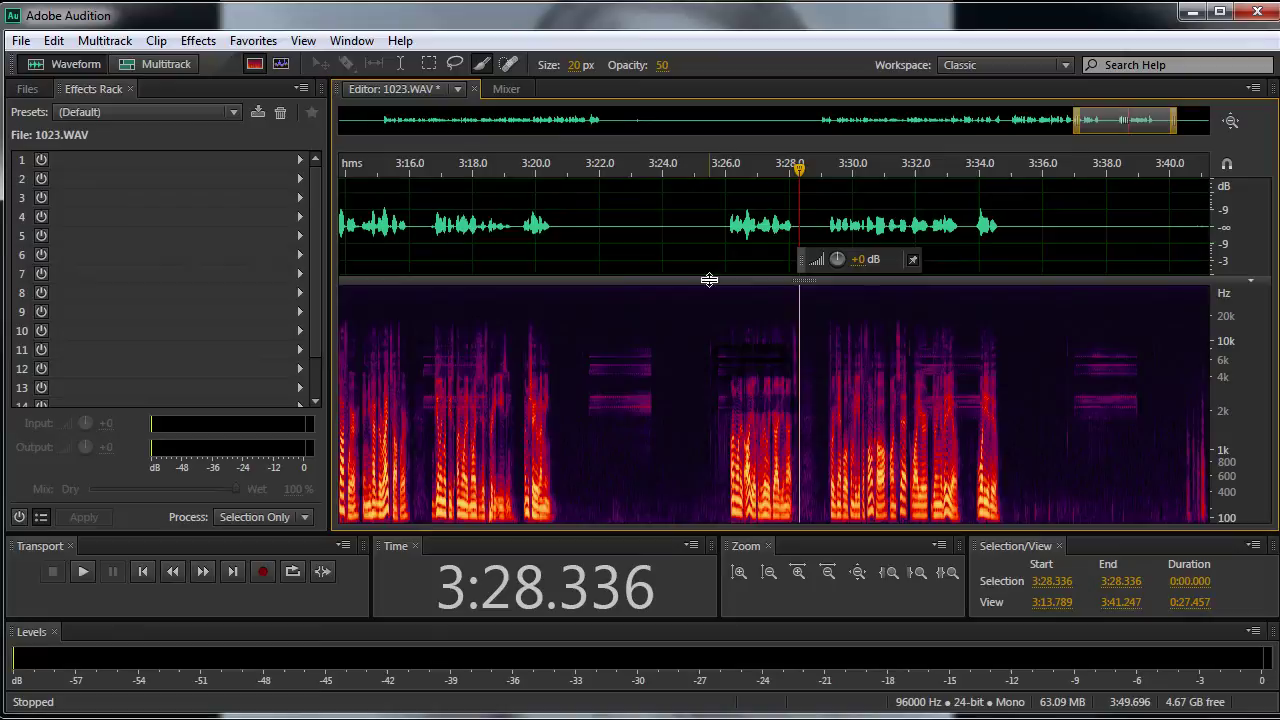
pyautogui.moveTo(716, 351)
pyautogui.mouseDown()
pyautogui.moveTo(715, 414)
pyautogui.moveTo(714, 371)
pyautogui.mouseUp()
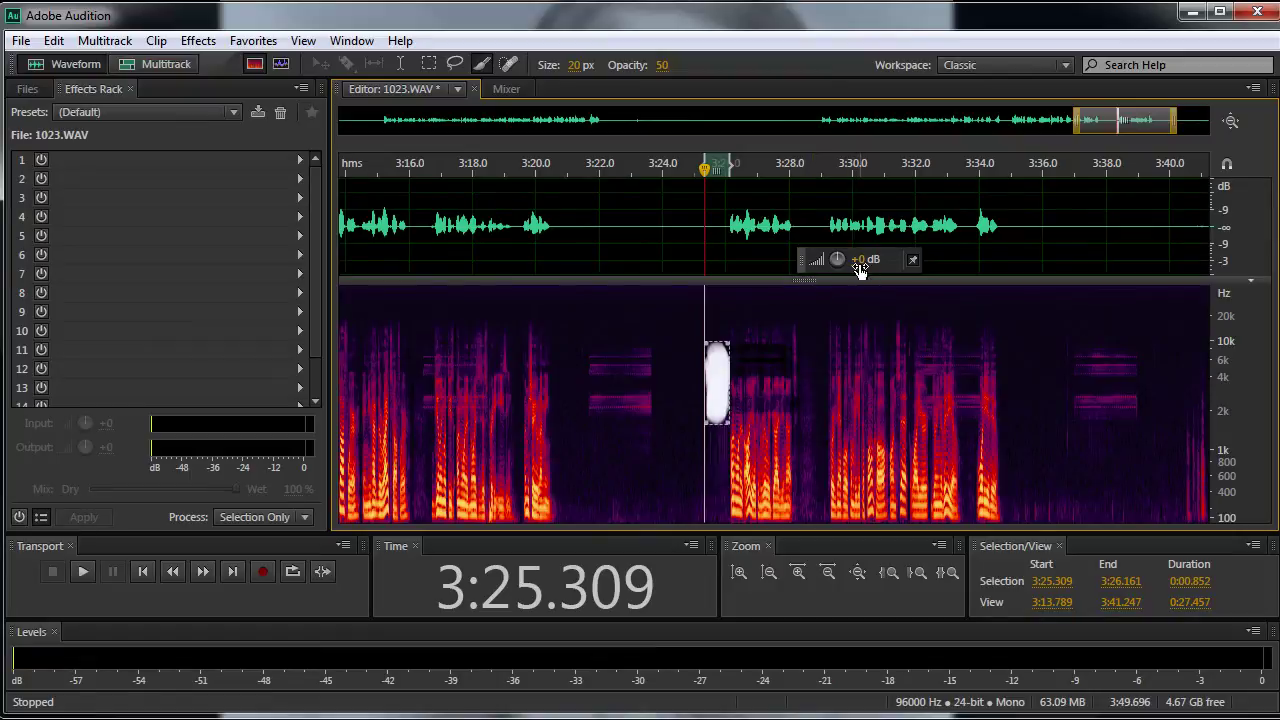
pyautogui.moveTo(860, 268); pyautogui.dragTo(802, 273)
pyautogui.moveTo(670, 290); pyautogui.dragTo(668, 292)
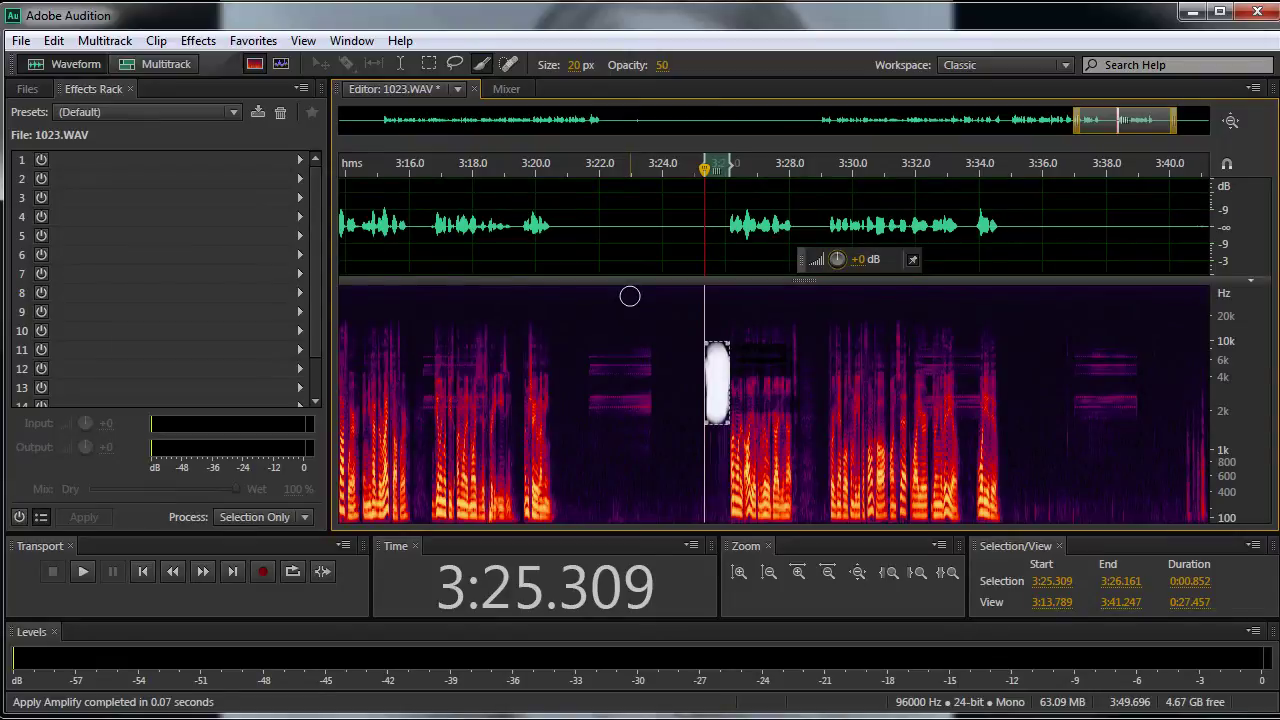
pyautogui.hotkey('ctrl', 'shift', 'a')
pyautogui.press('space')
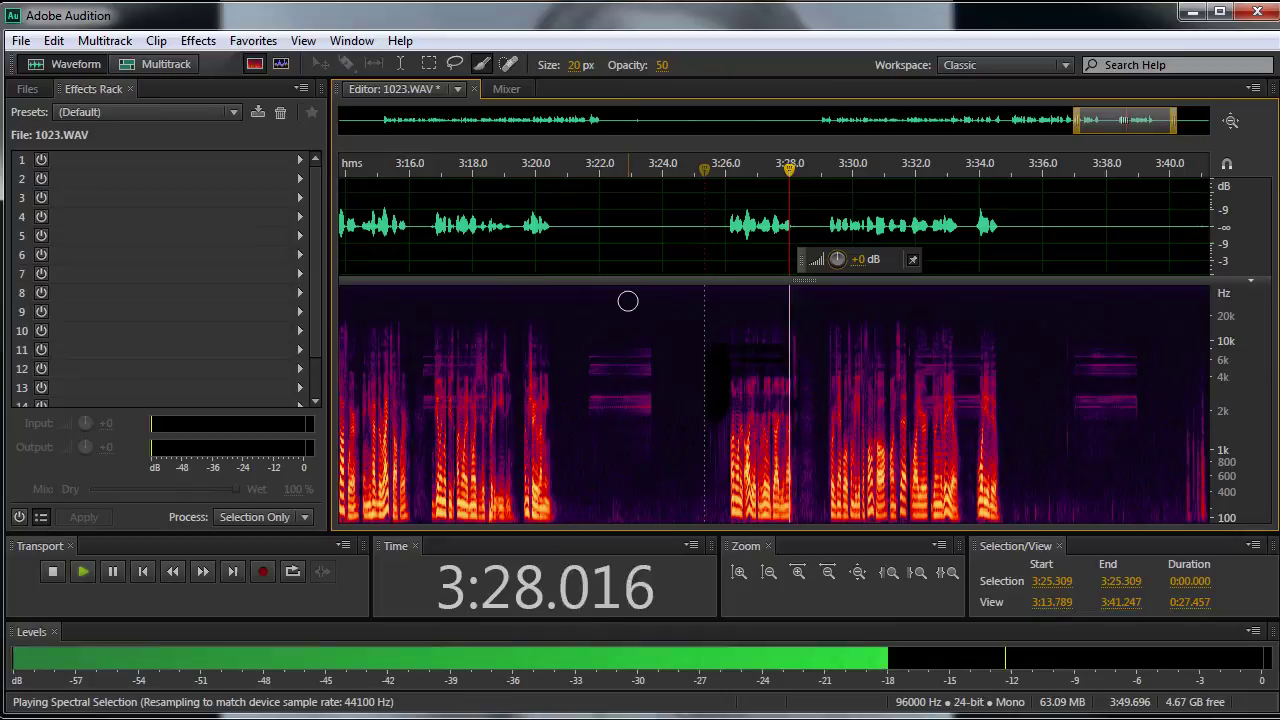
pyautogui.press('space')
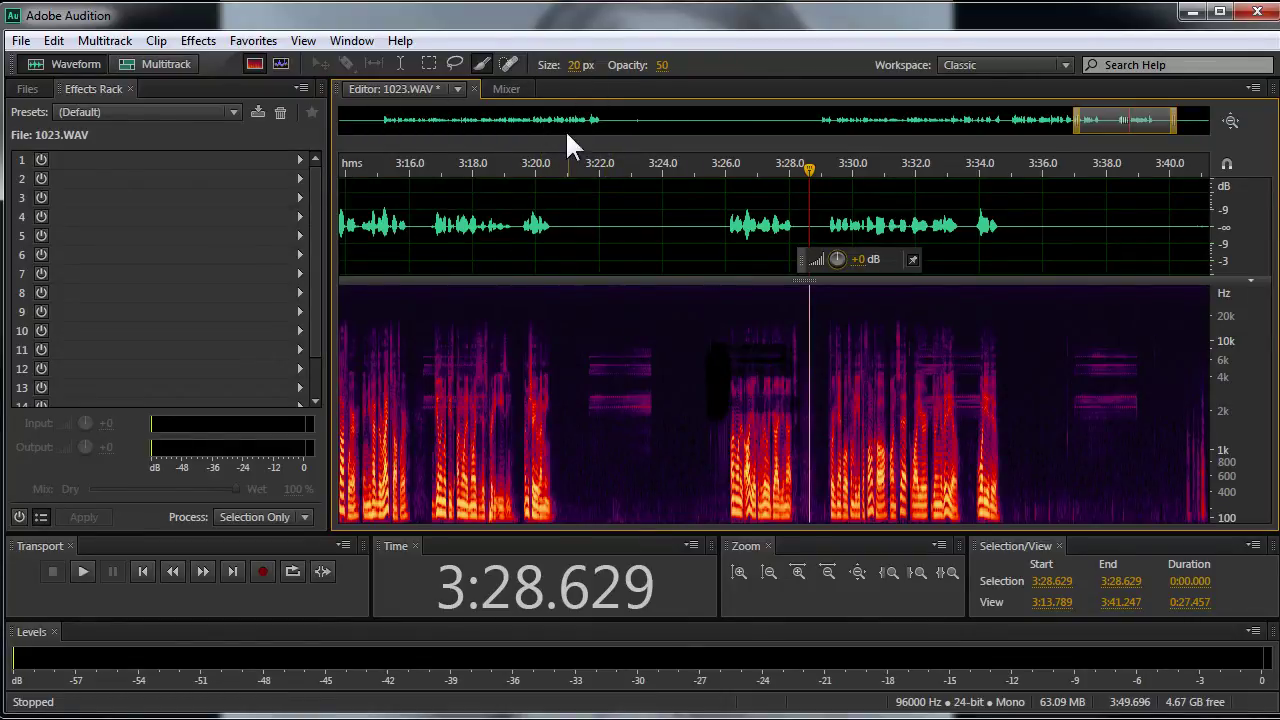
# Shrink the brush to 18 px, paint the 5–6 kHz tone at 3:21–3:24, and delete it.
pyautogui.press('[')
pyautogui.click(661, 66)
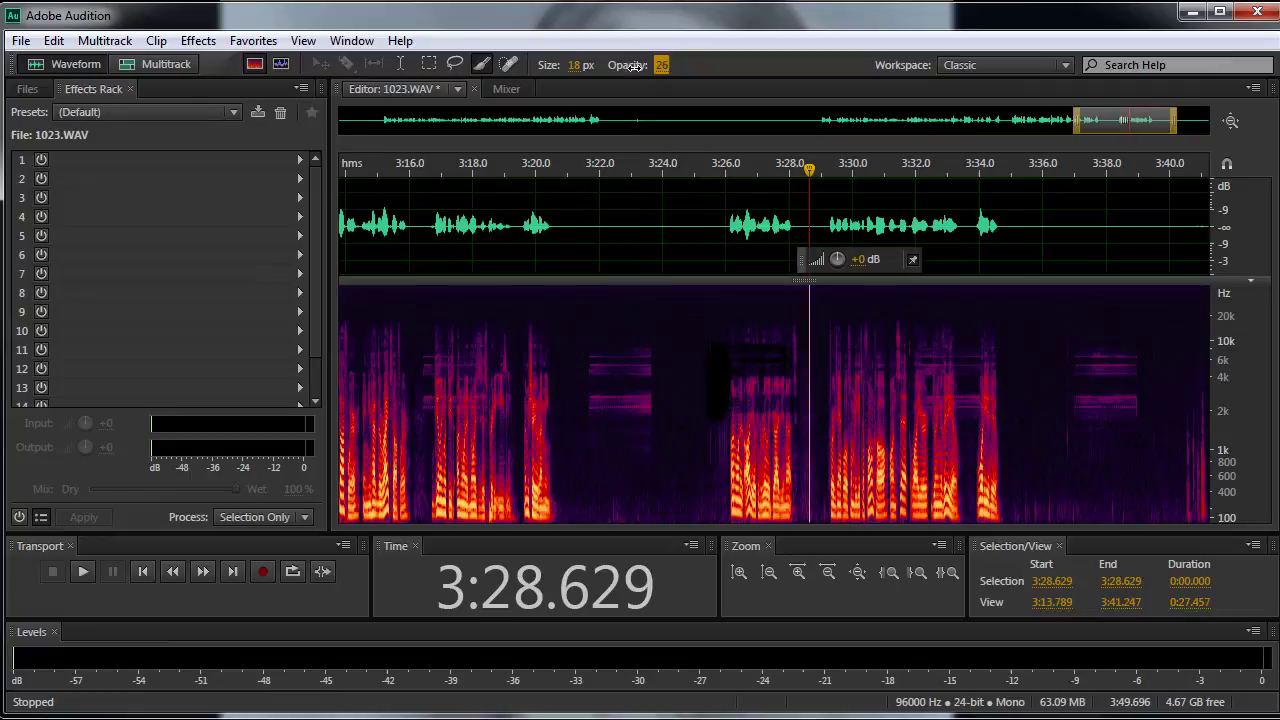
pyautogui.moveTo(594, 357)
pyautogui.mouseDown()
pyautogui.moveTo(655, 365)
pyautogui.moveTo(586, 368)
pyautogui.moveTo(600, 368)
pyautogui.moveTo(594, 350)
pyautogui.moveTo(652, 356)
pyautogui.moveTo(580, 364)
pyautogui.moveTo(628, 350)
pyautogui.moveTo(640, 362)
pyautogui.mouseUp()
pyautogui.click(598, 343)
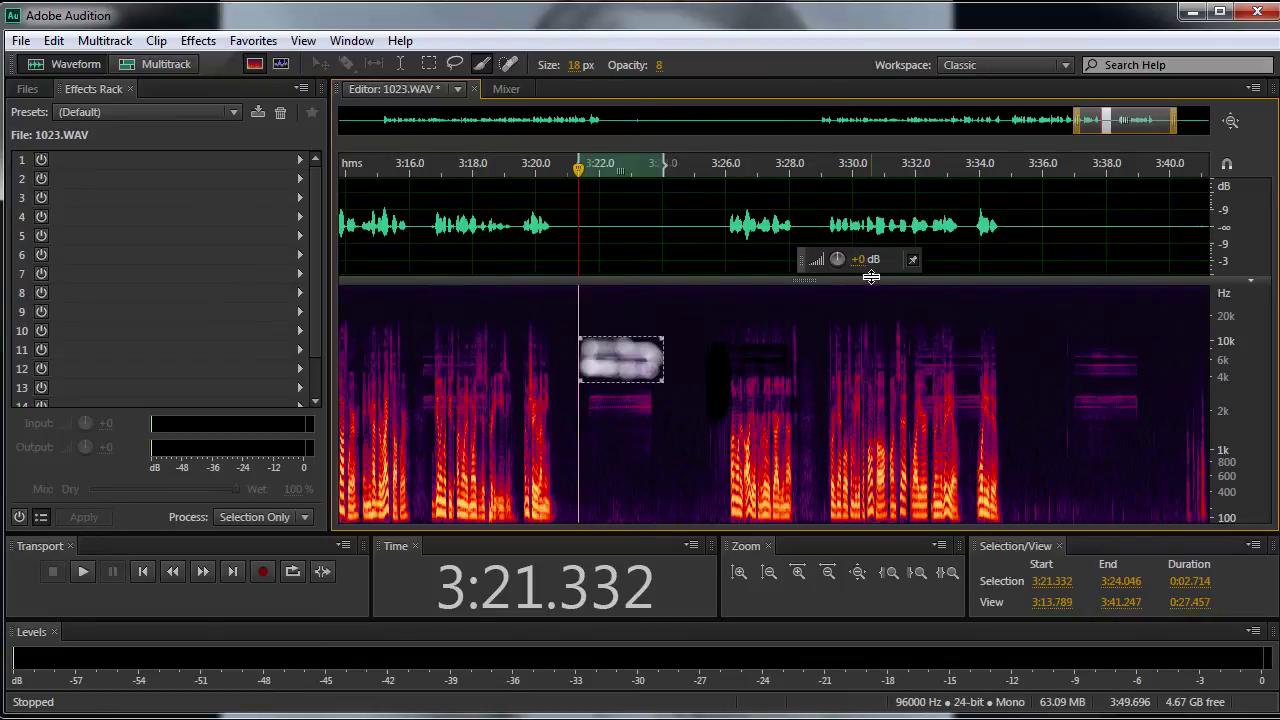
pyautogui.press('Delete')
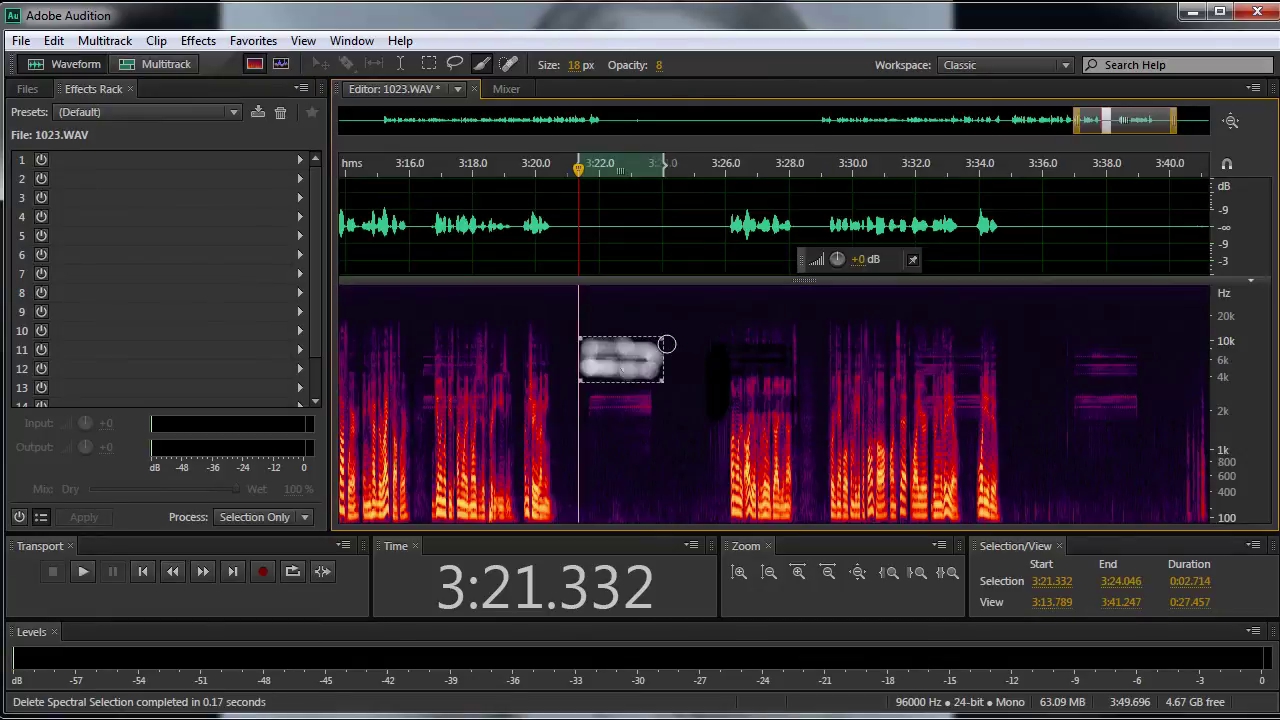
pyautogui.hotkey('ctrl', 'shift', 'a')
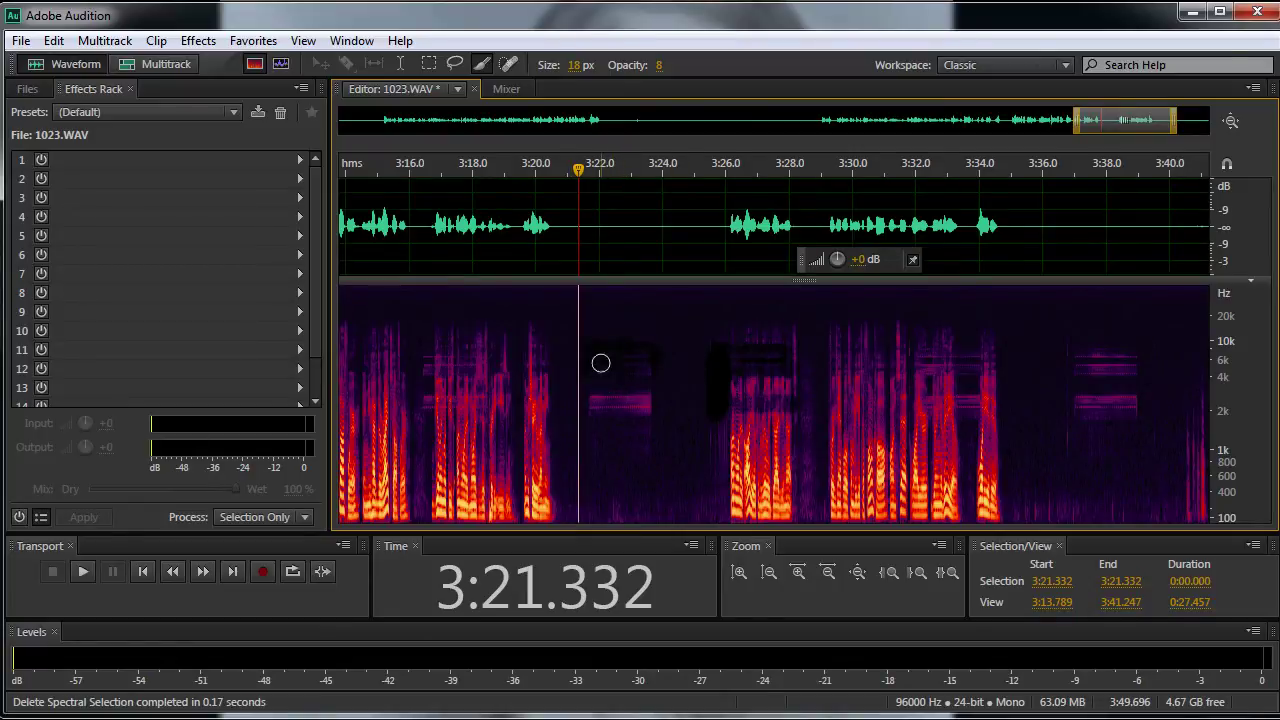
# Set brush opacity to 50, paint the ~2 kHz band at 3:21–3:24, and delete it.
pyautogui.click(659, 66)
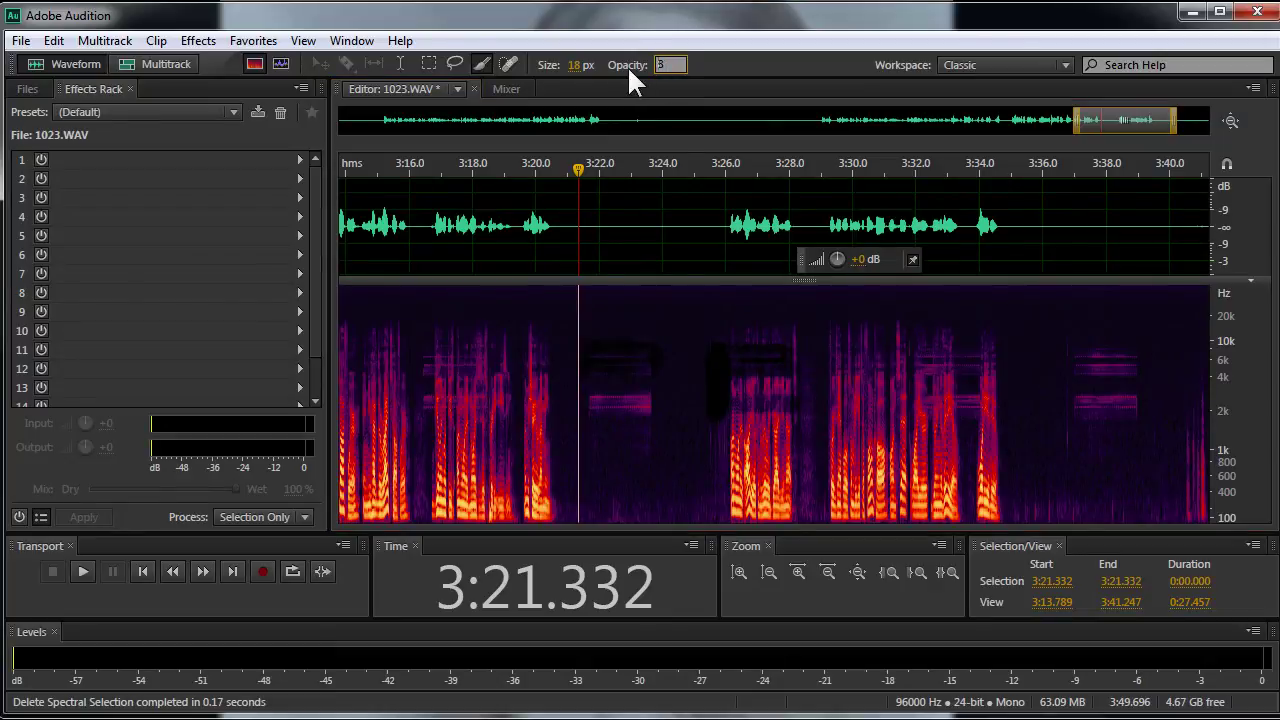
pyautogui.press('Return')
pyautogui.moveTo(591, 400)
pyautogui.mouseDown()
pyautogui.moveTo(650, 390)
pyautogui.moveTo(620, 400)
pyautogui.moveTo(655, 405)
pyautogui.moveTo(590, 408)
pyautogui.moveTo(644, 409)
pyautogui.moveTo(608, 434)
pyautogui.mouseUp()
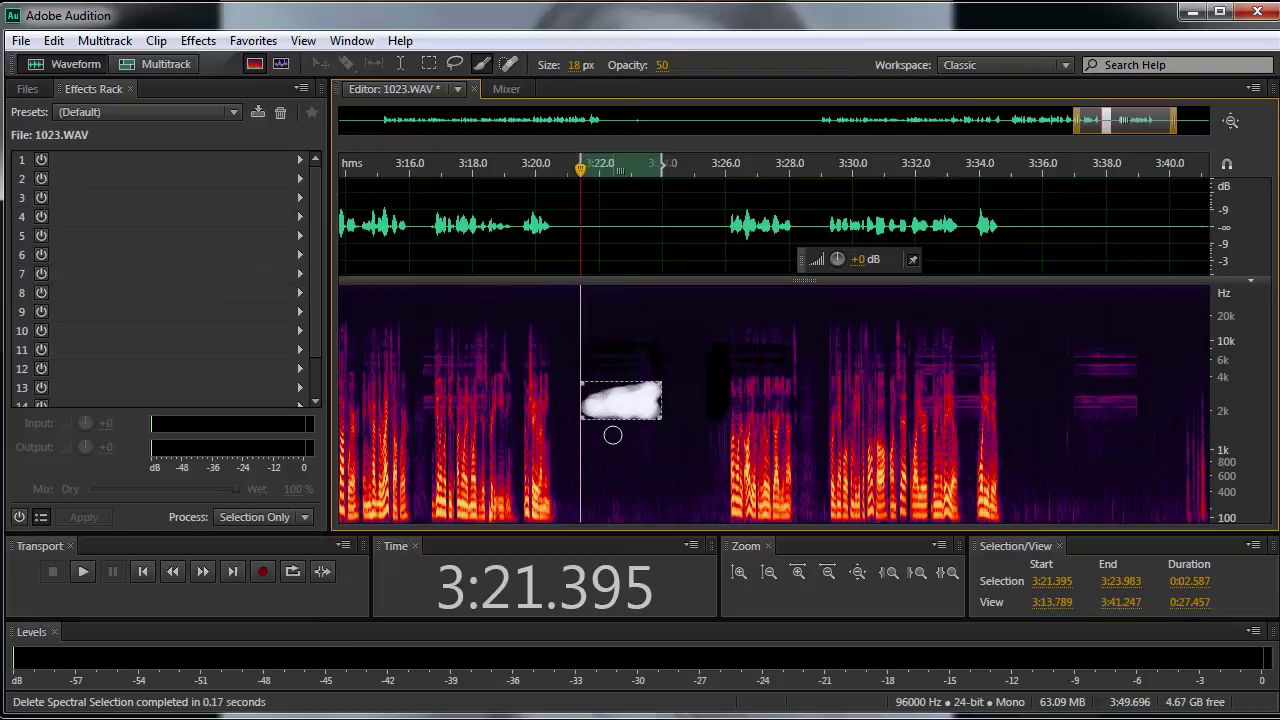
pyautogui.press('Delete')
pyautogui.hotkey('ctrl', 'shift', 'a')
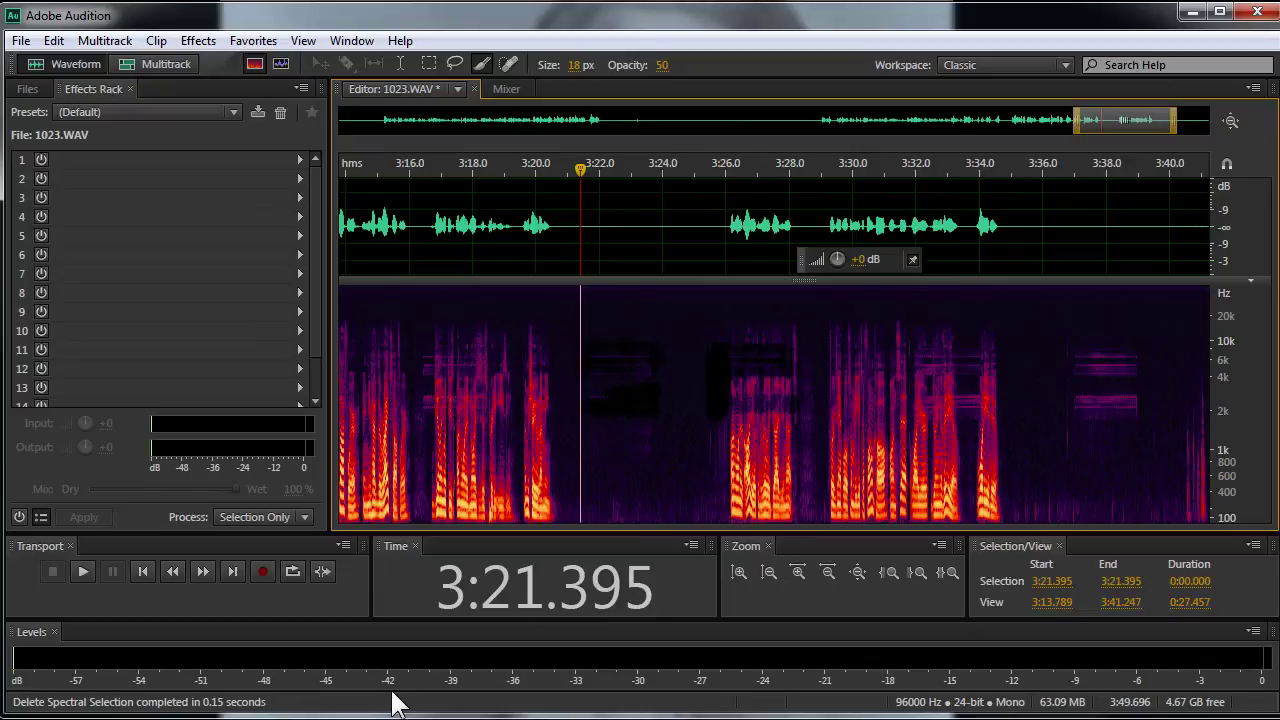
# With the Marquee Selection tool active, play the ringtone passage from about 3:31.9.
pyautogui.click(422, 60)
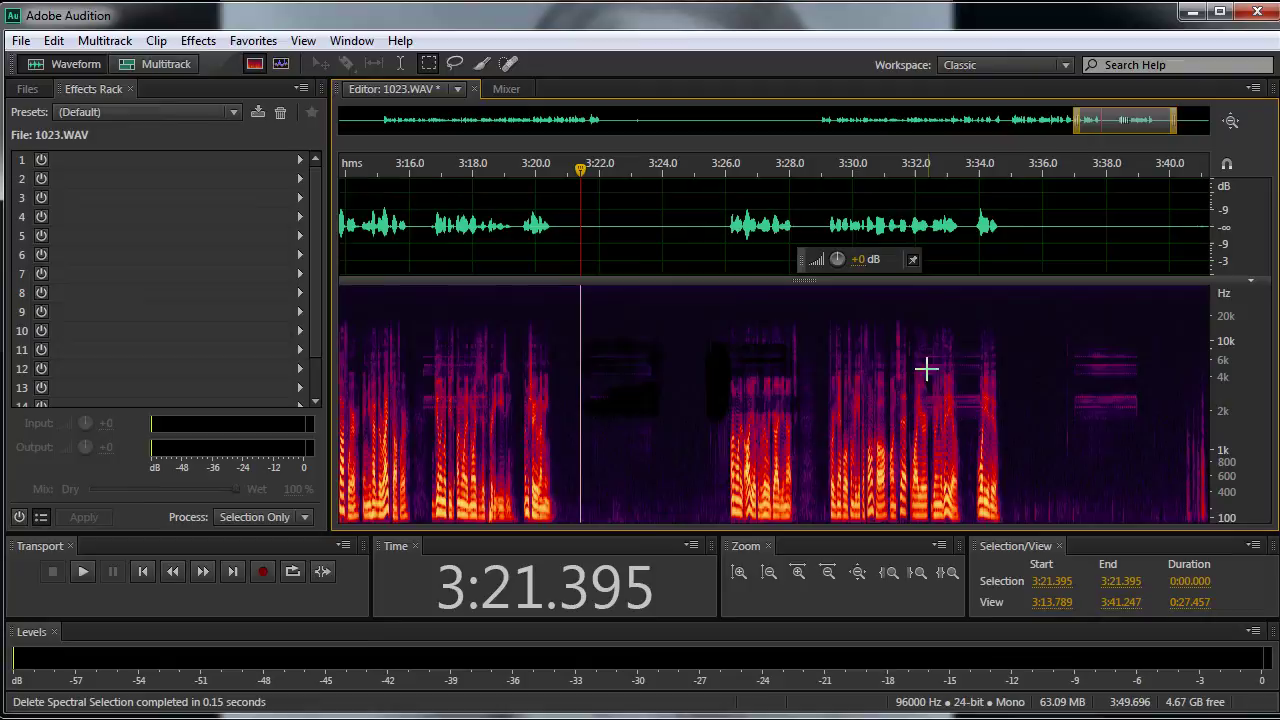
pyautogui.click(911, 290)
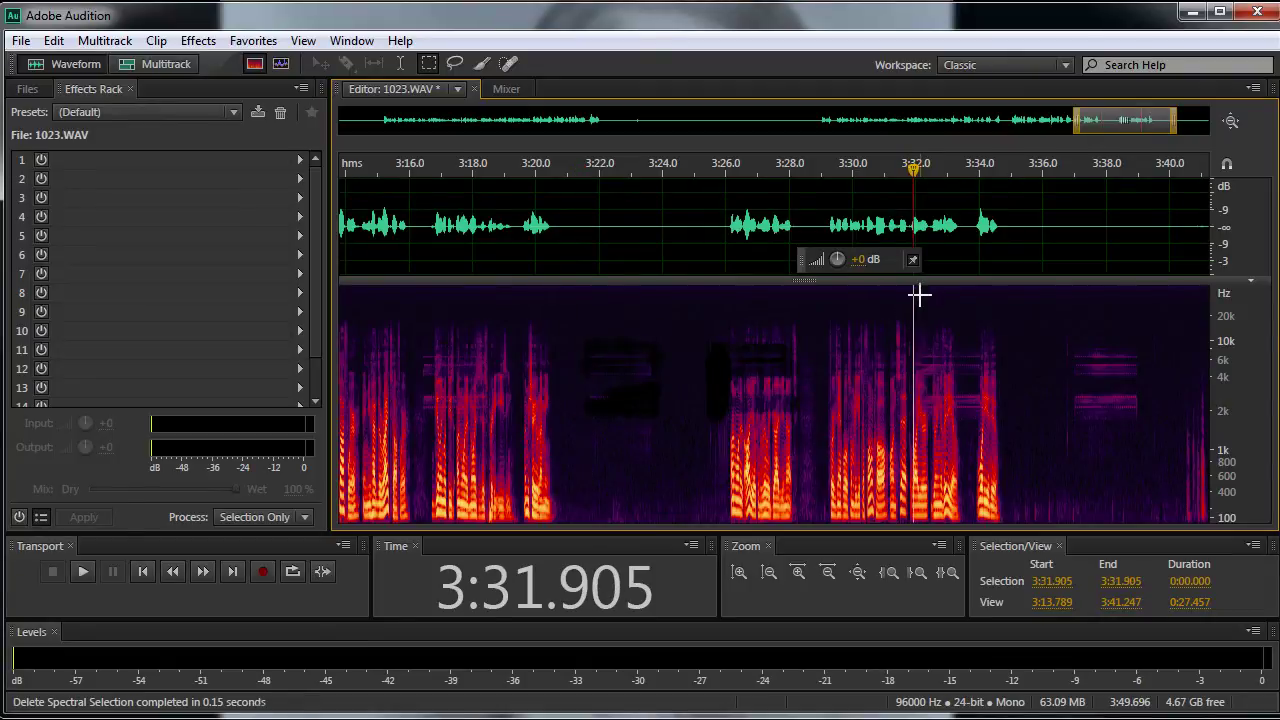
pyautogui.press('space')
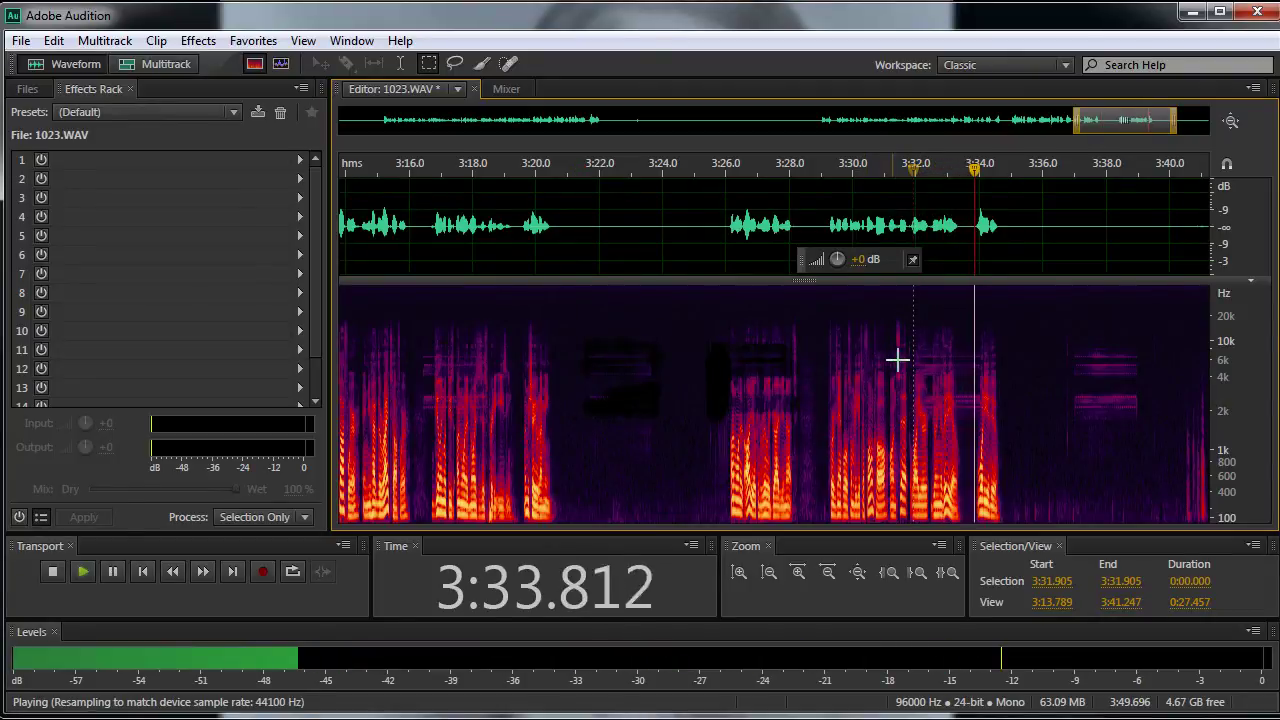
pyautogui.press('space')
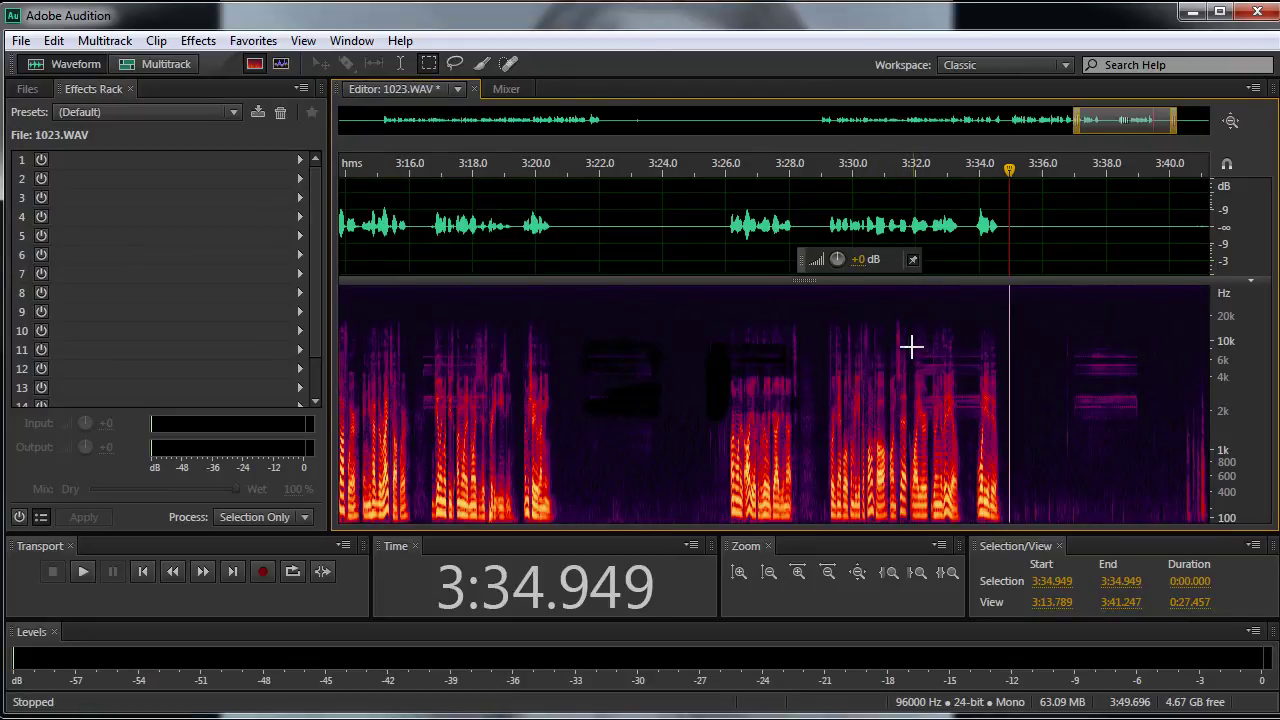
# Box and delete the top, middle and lowest (~2 kHz) ringtone bands between 3:31.8 and 3:39.
pyautogui.moveTo(911, 346); pyautogui.dragTo(1145, 357)
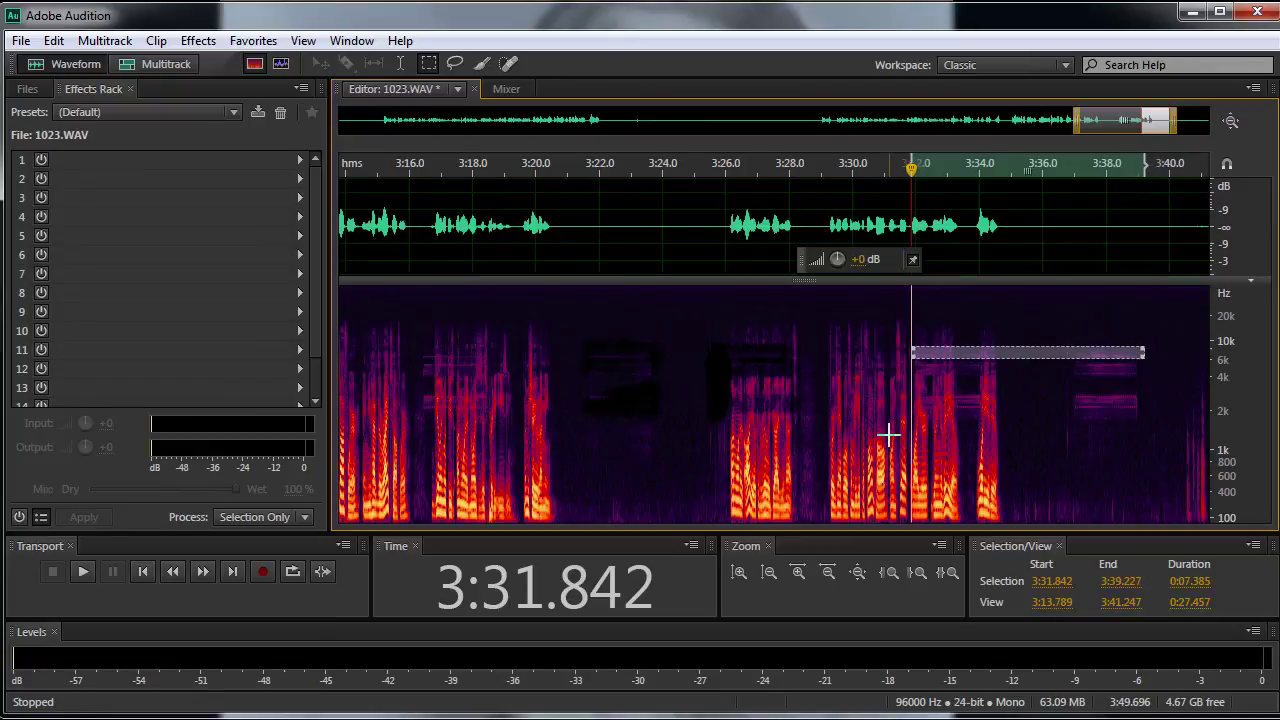
pyautogui.press('Delete')
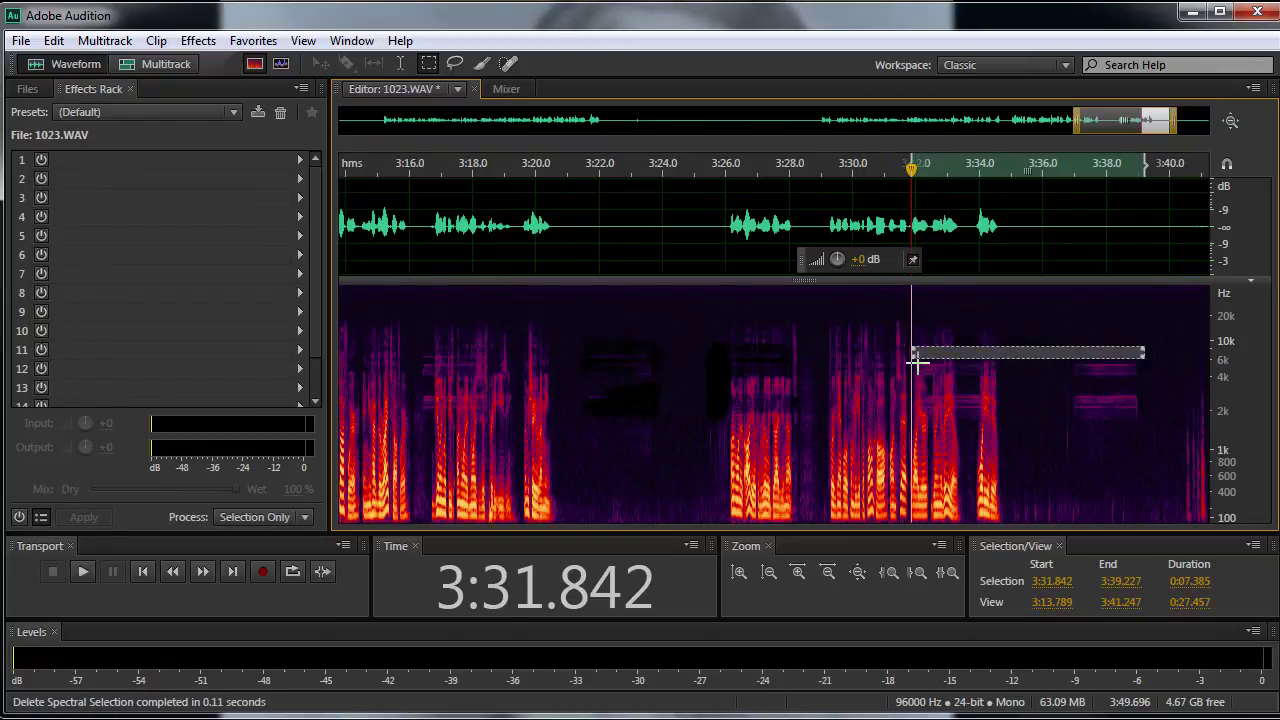
pyautogui.moveTo(914, 363); pyautogui.dragTo(1147, 374)
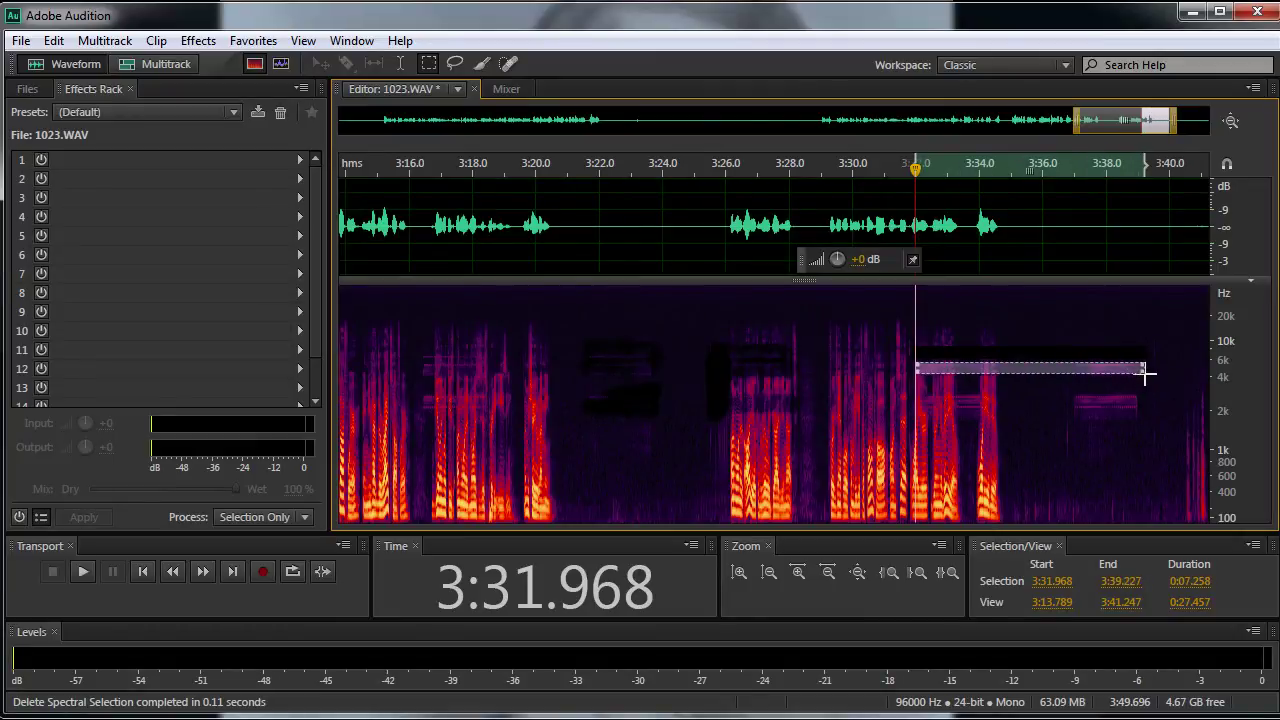
pyautogui.press('Delete')
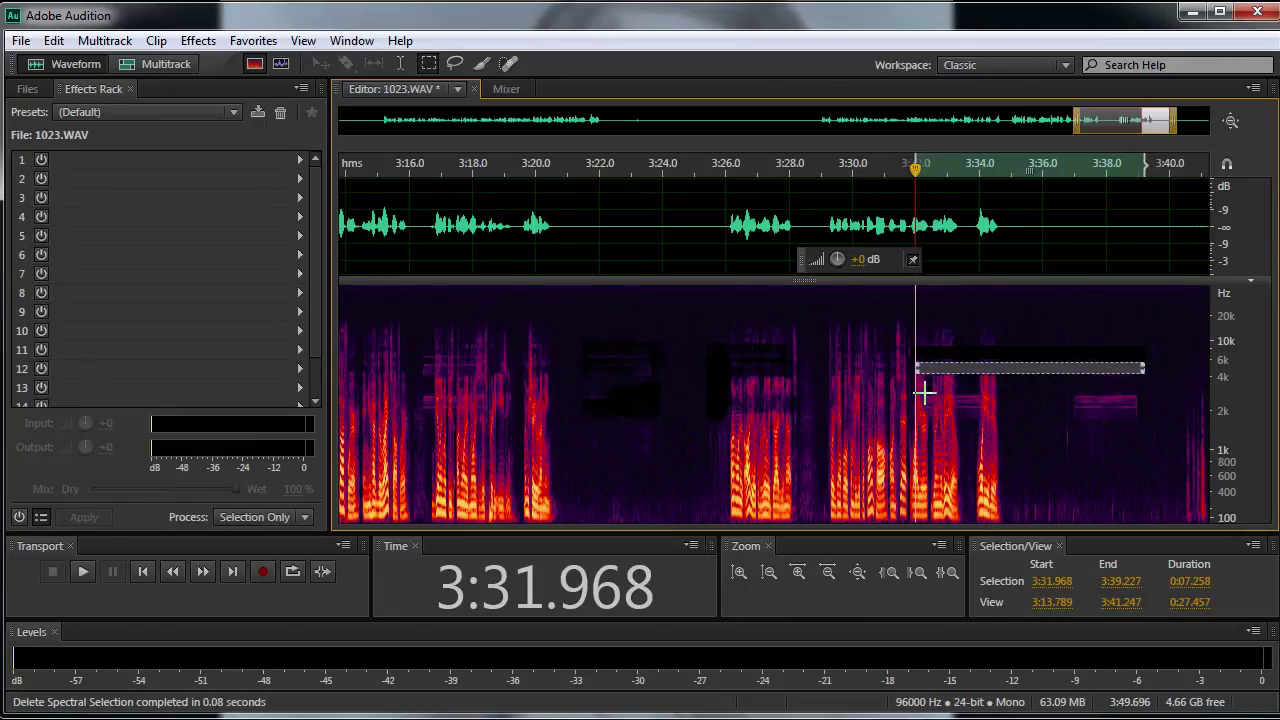
pyautogui.moveTo(924, 397); pyautogui.dragTo(1136, 410)
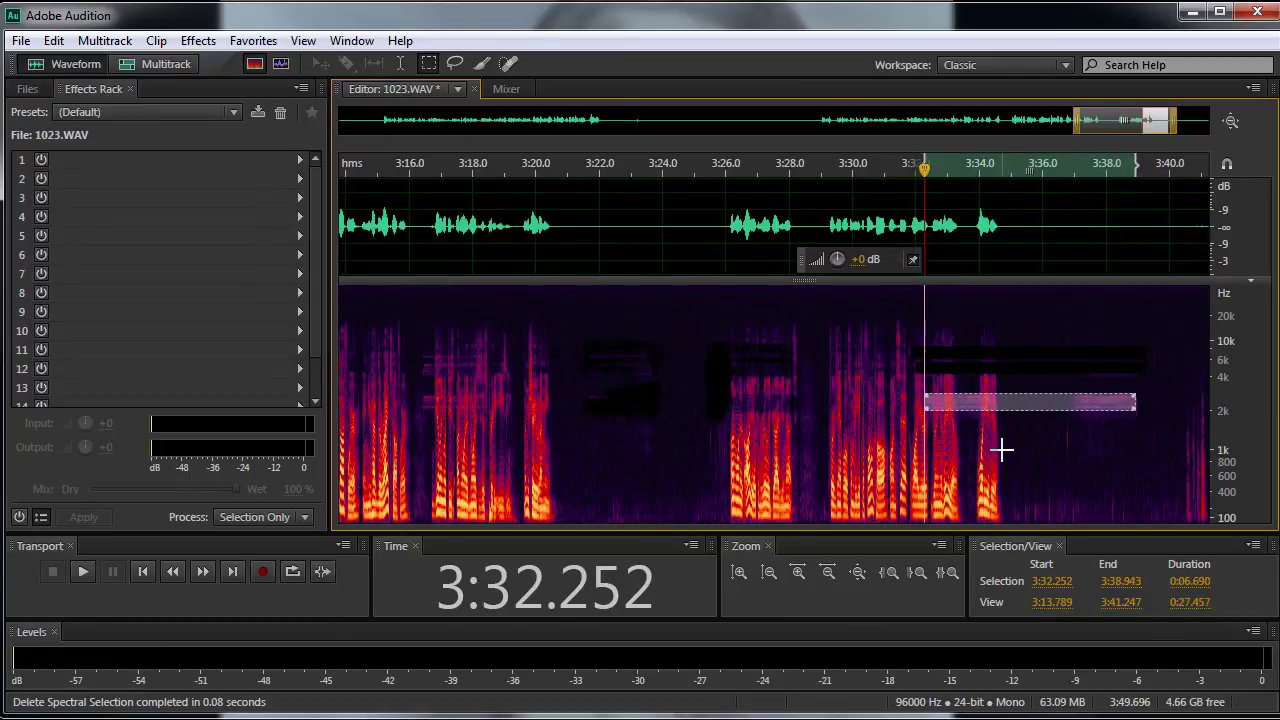
pyautogui.press('Delete')
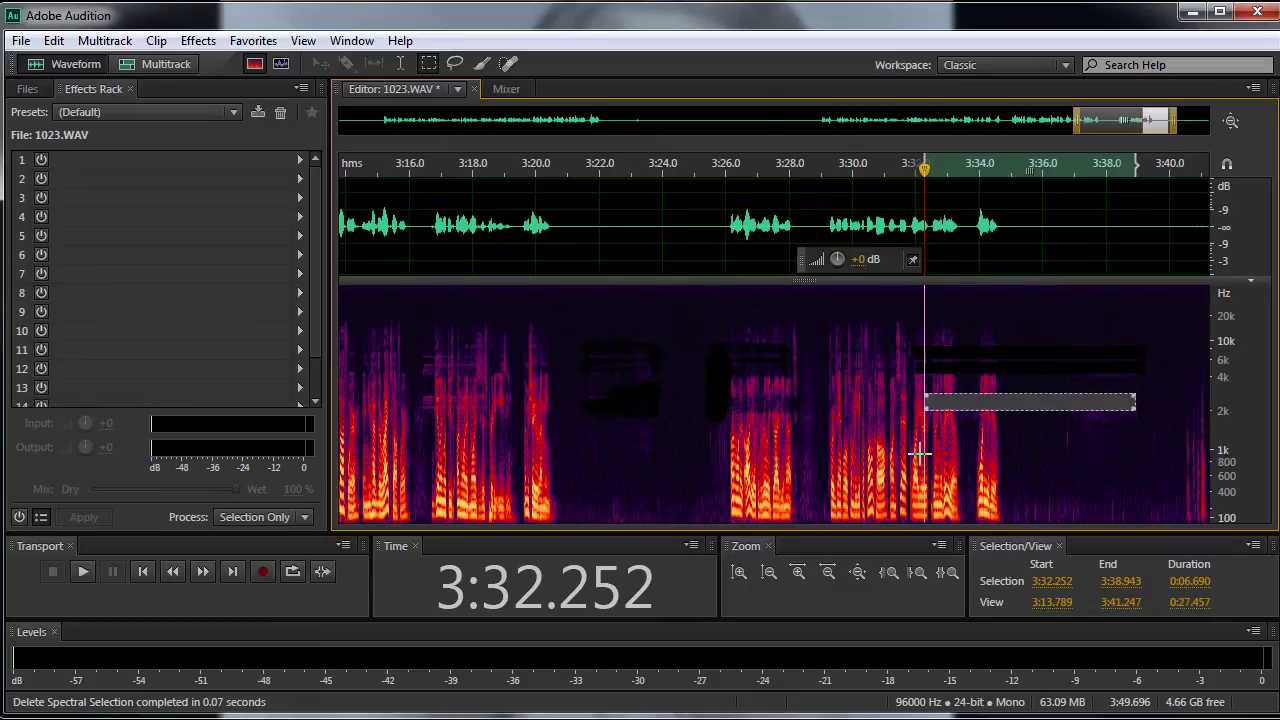
# Clear the selection and play the edited passage from about 3:31.2.
pyautogui.click(911, 342)
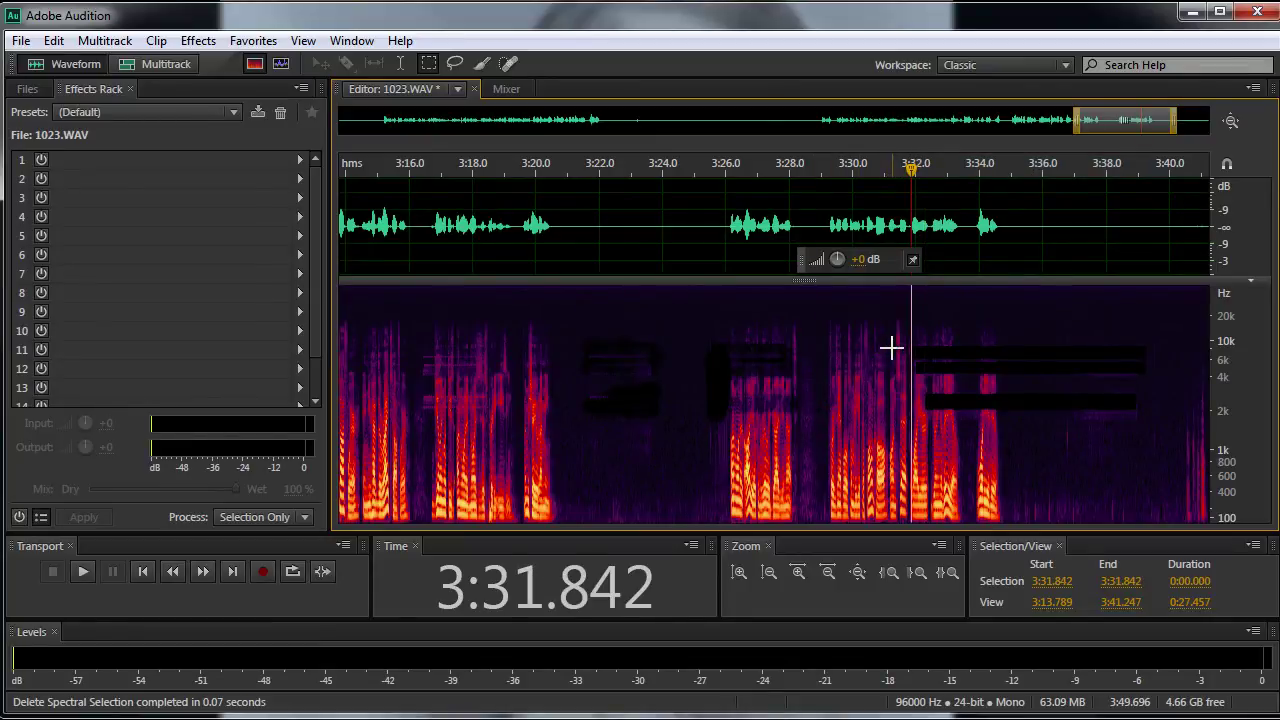
pyautogui.click(892, 347)
pyautogui.press('space')
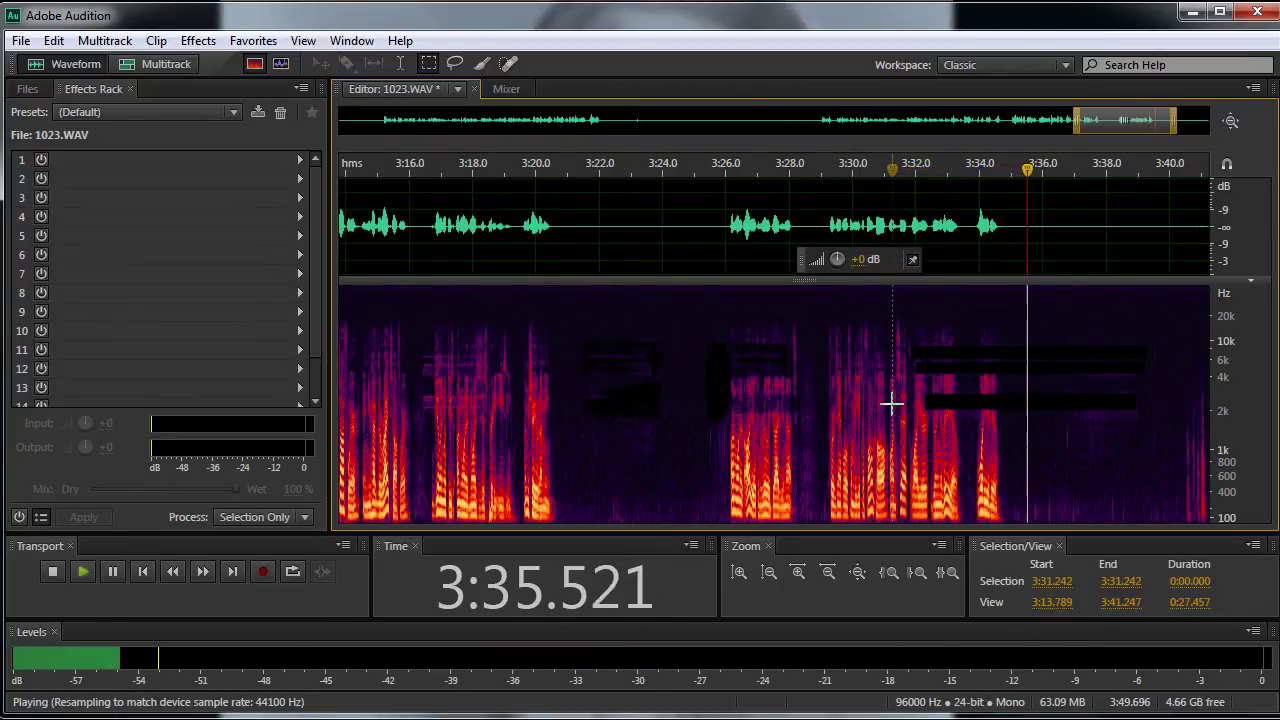
pyautogui.press('space')
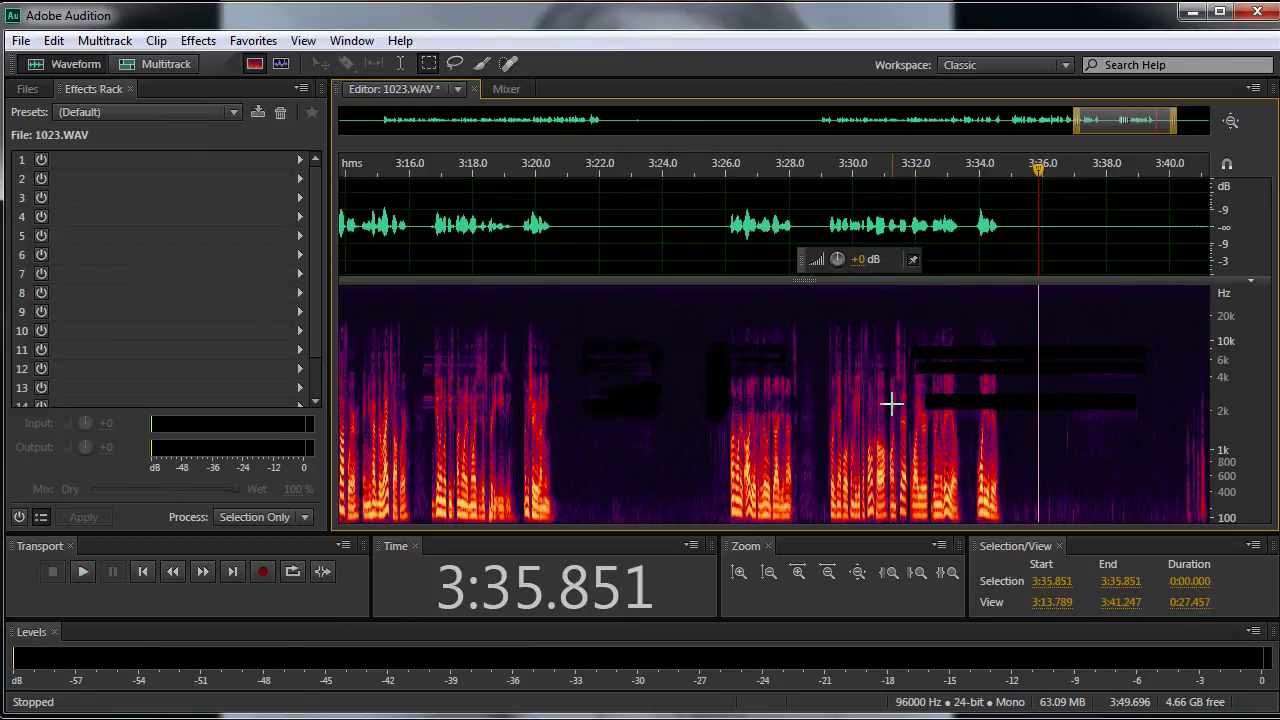
# Undo the three band deletions and replay the restored audio from about 3:31.9.
pyautogui.hotkey('ctrl', 'z')
pyautogui.hotkey('ctrl', 'z')
pyautogui.hotkey('ctrl', 'z')
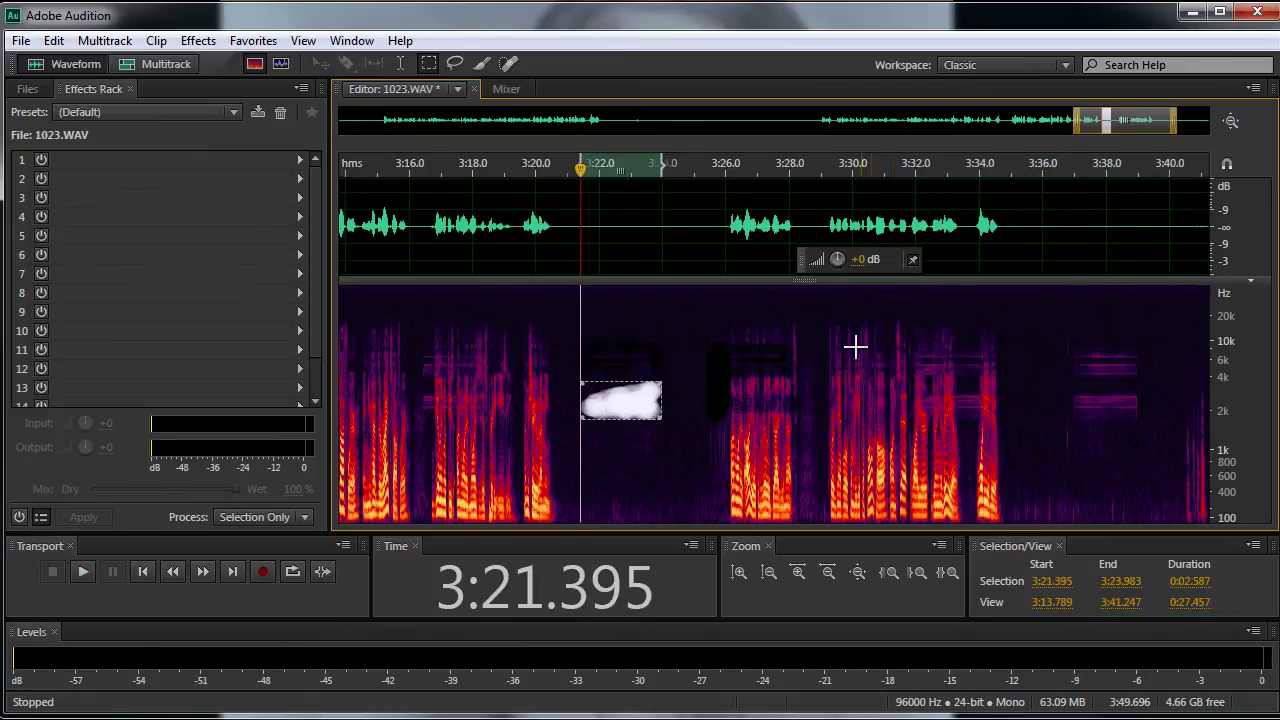
pyautogui.click(911, 350)
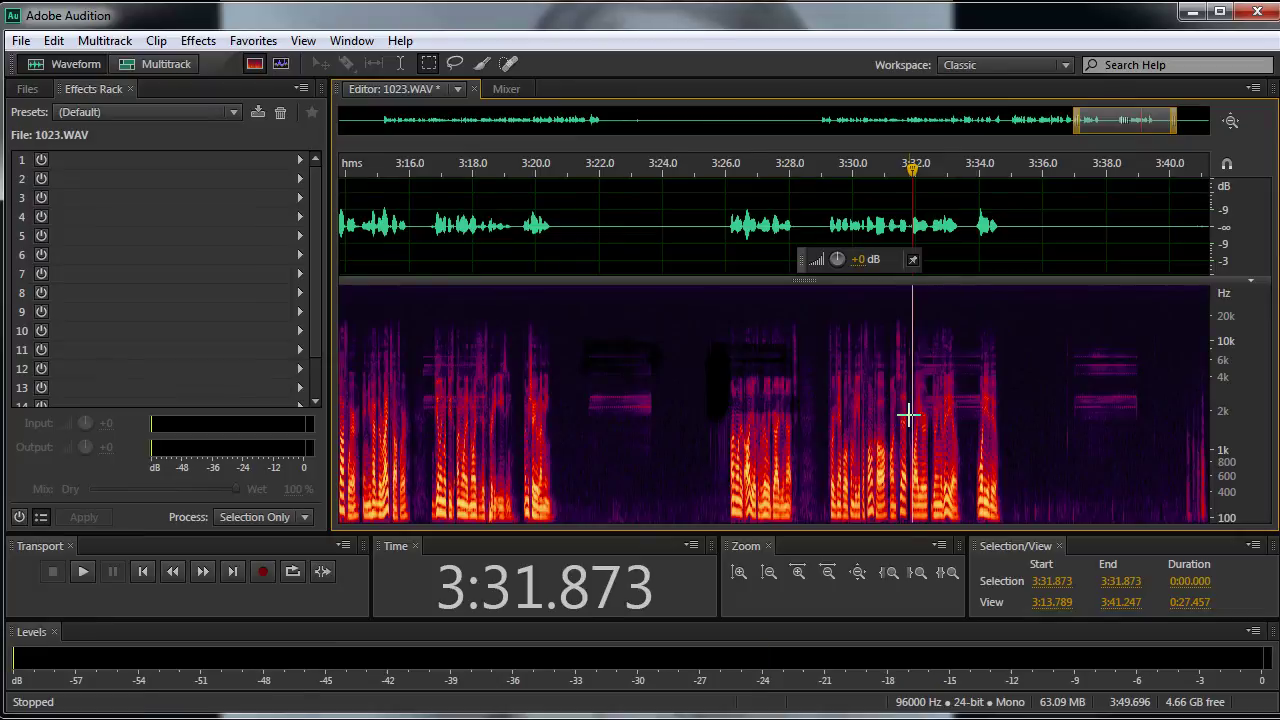
pyautogui.press('space')
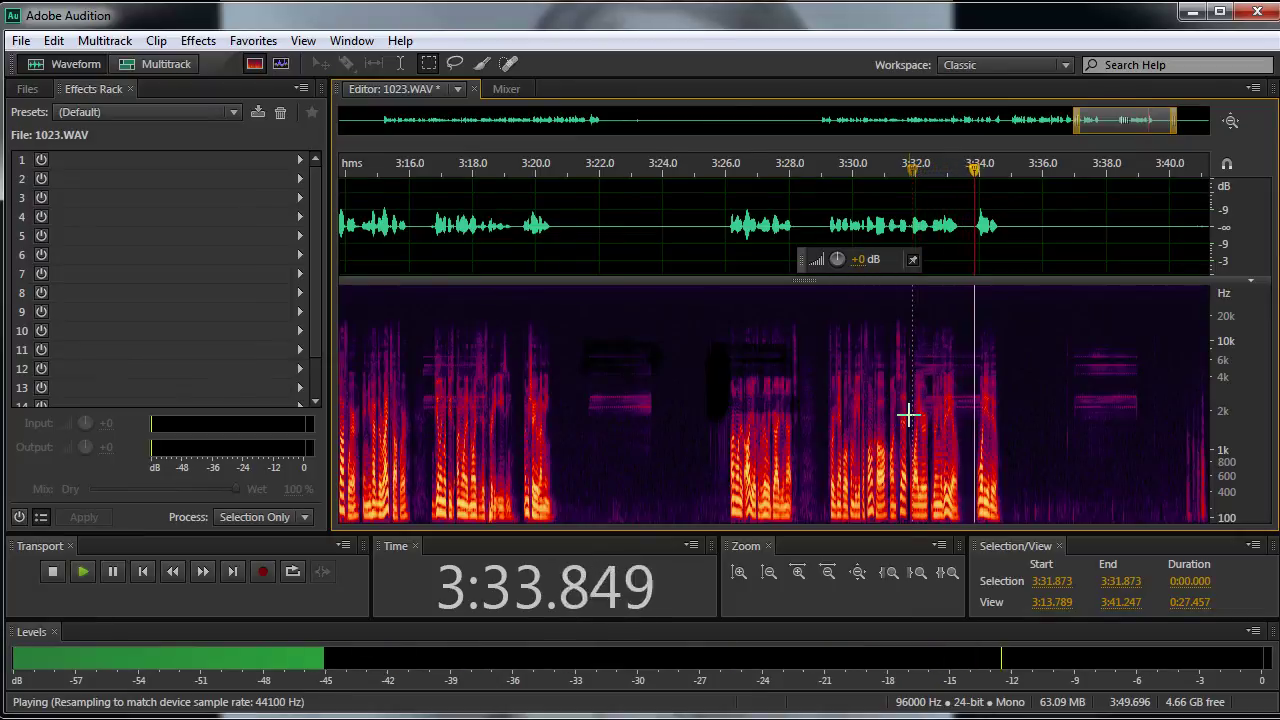
pyautogui.press('space')
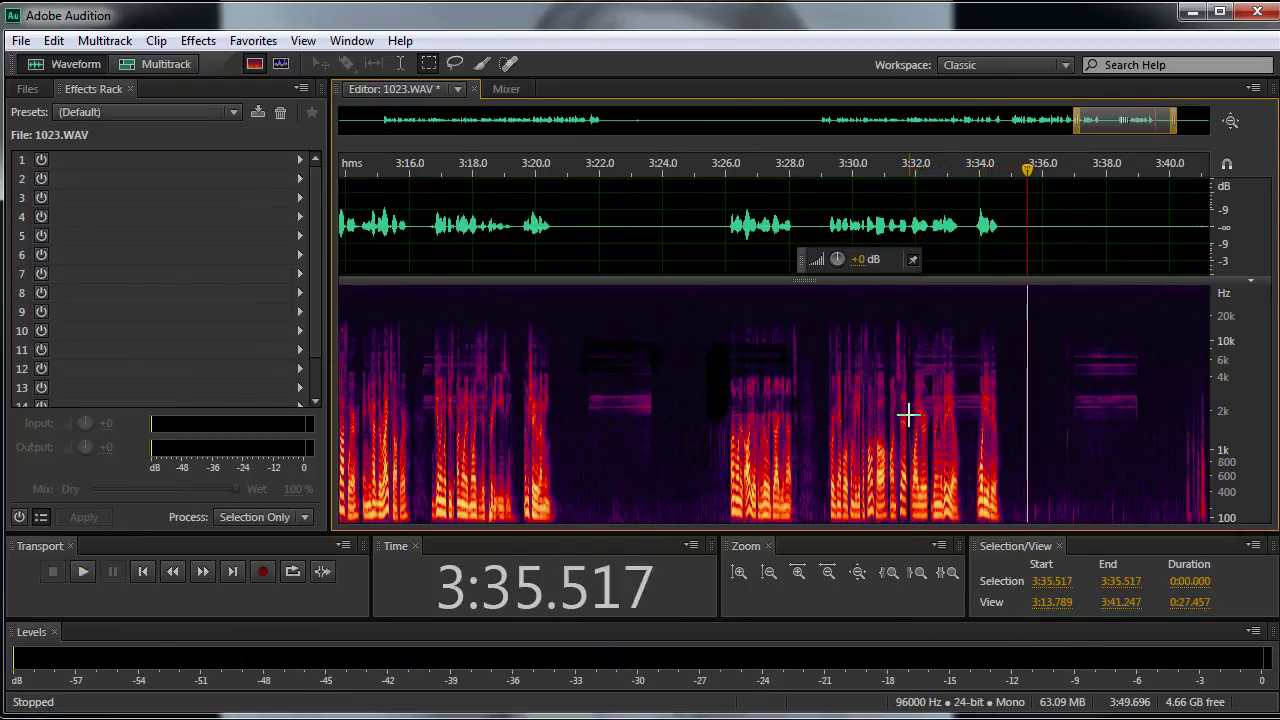